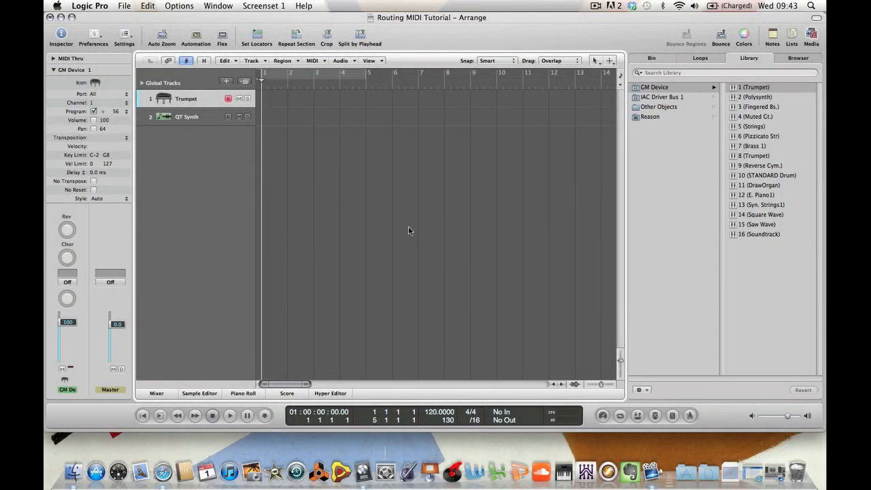
Select the Trumpet track and audition it by playing a few notes on the musical typing keyboard
{"action": "left_click", "coordinate": [187, 118]}
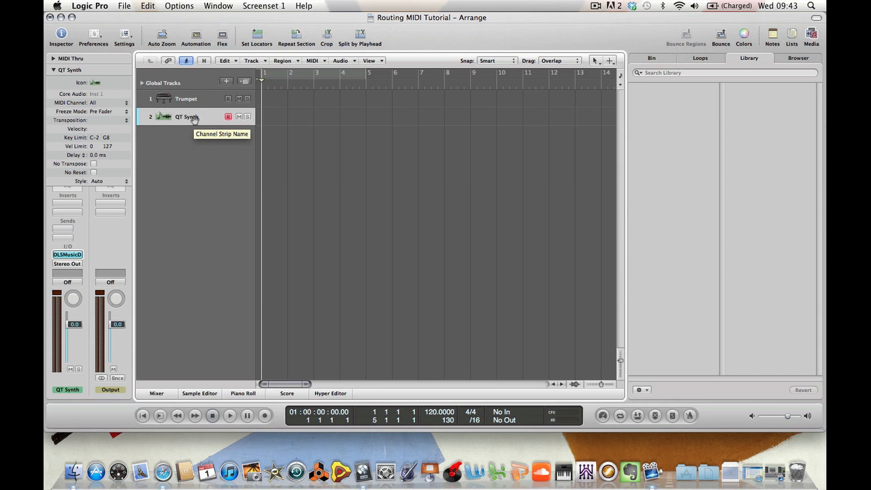
{"action": "left_click", "coordinate": [195, 103]}
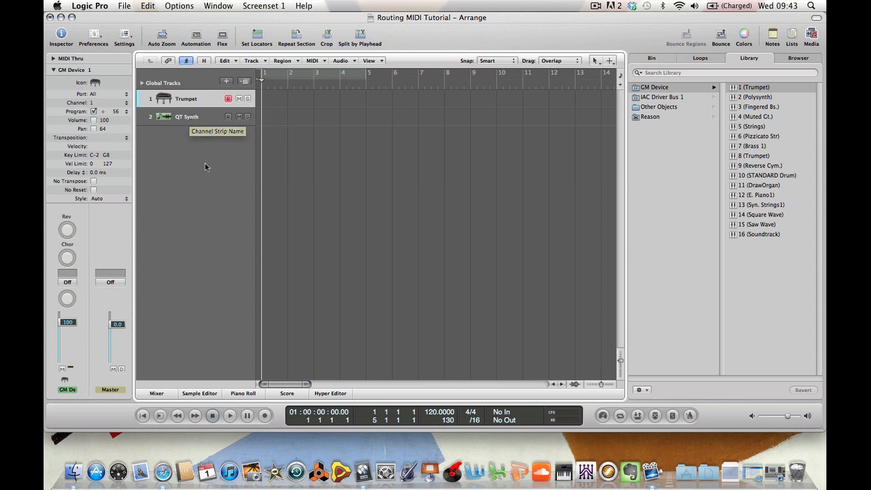
{"action": "key", "text": "super+k"}
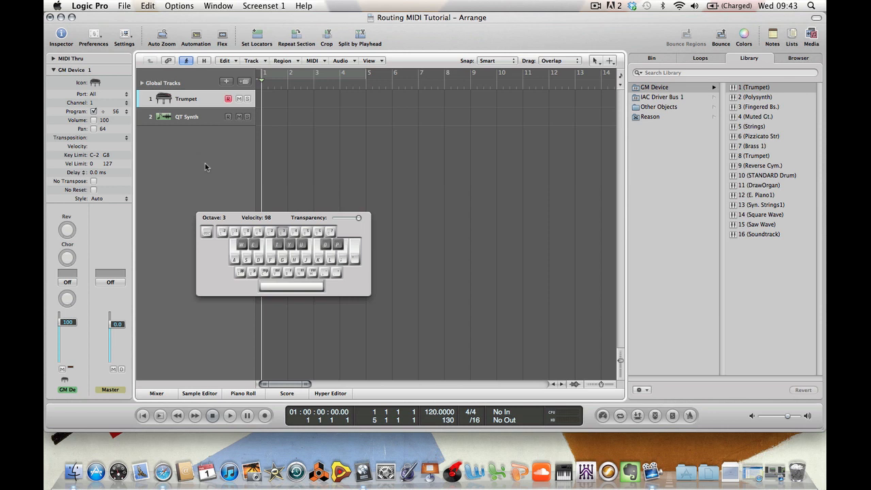
{"action": "key", "text": "j"}
{"action": "key", "text": "l"}
{"action": "key", "text": "h"}
{"action": "key", "text": "j"}
{"action": "key", "text": "k"}
{"action": "key", "text": "super+k"}
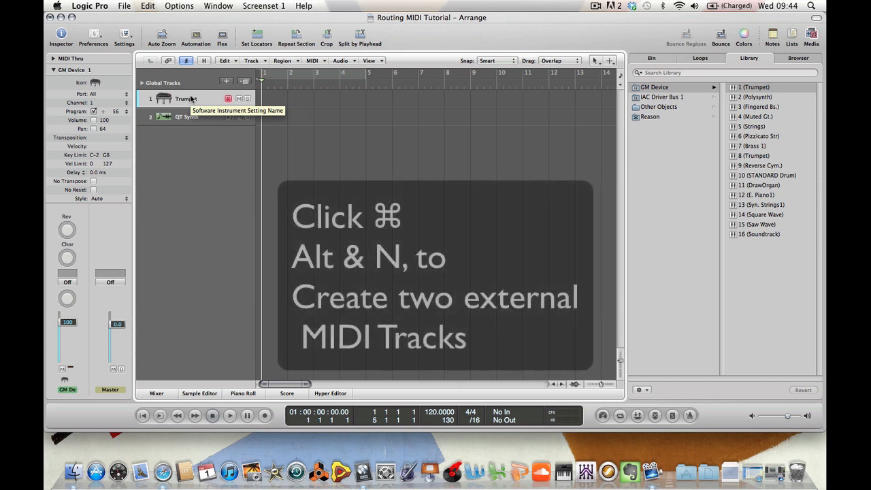
Create two new External MIDI tracks
{"action": "key", "text": "super+alt+n"}
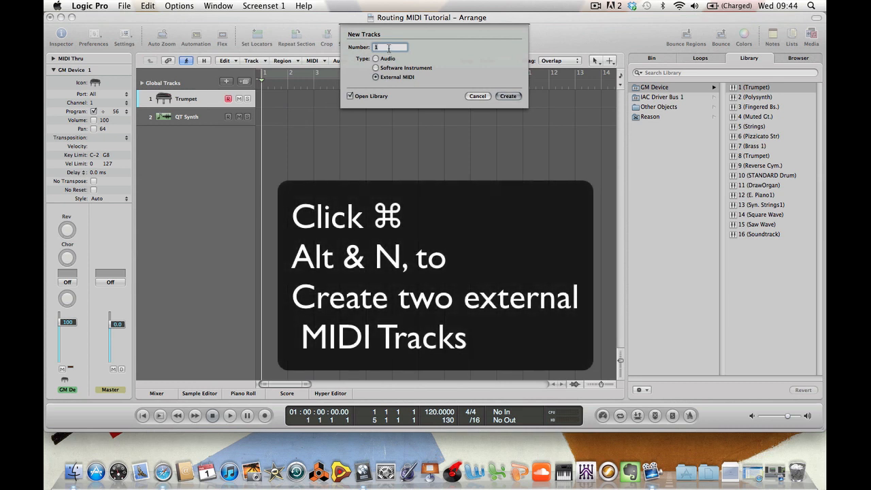
{"action": "type", "text": "2"}
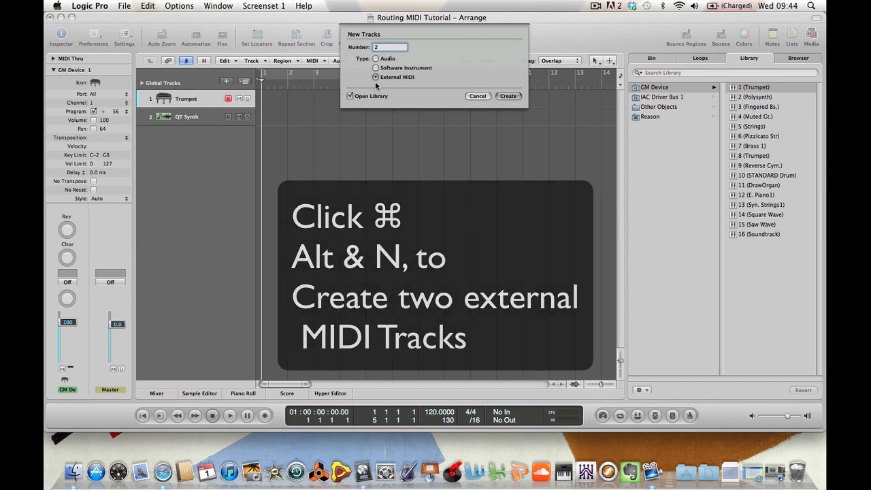
{"action": "left_click", "coordinate": [509, 96]}
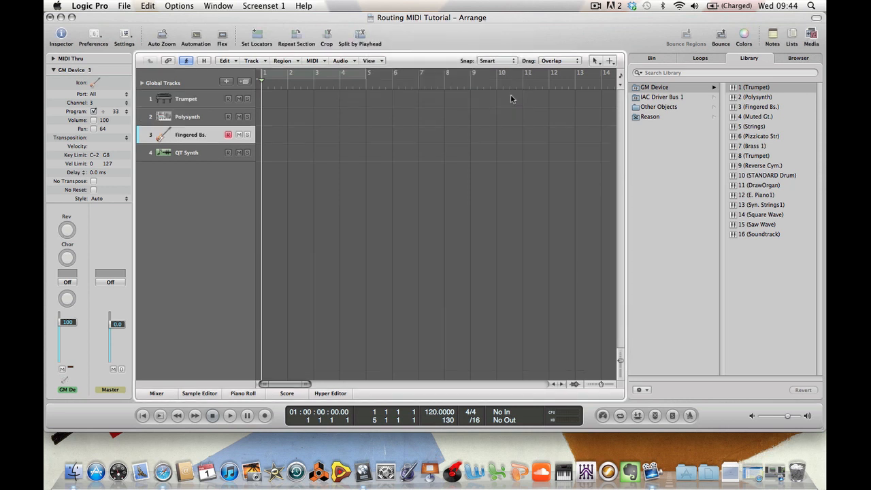
Audition the Trumpet and Polysynth tracks by playing notes on the musical typing keyboard
{"action": "left_click", "coordinate": [195, 99]}
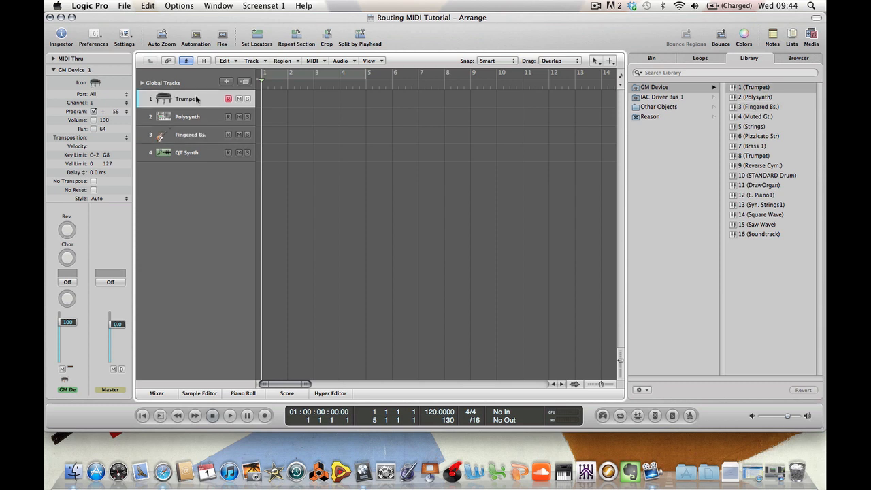
{"action": "key", "text": "Caps_Lock"}
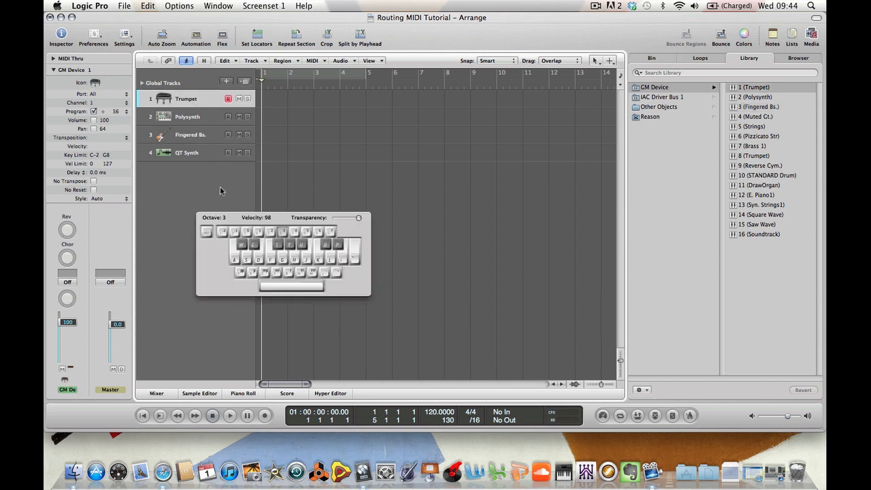
{"action": "key", "text": "l"}
{"action": "left_click", "coordinate": [202, 118]}
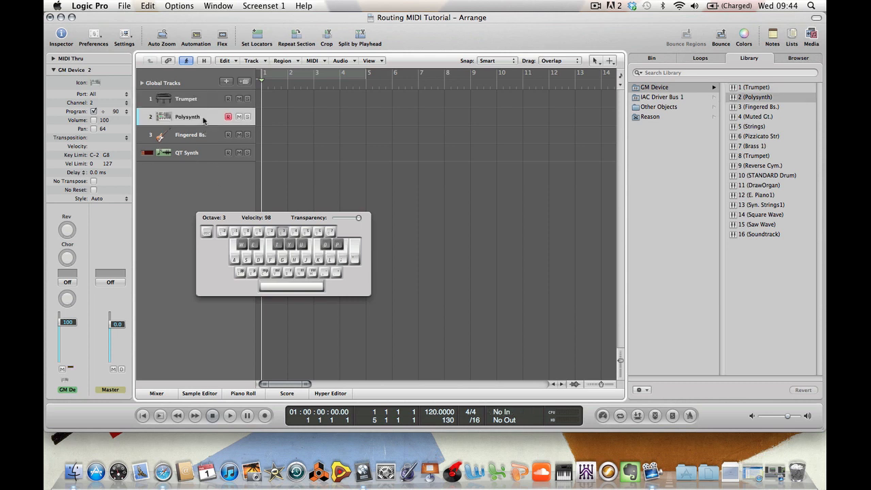
{"action": "key", "text": "h"}
{"action": "key", "text": "j"}
{"action": "key", "text": "k"}
Audition the Fingered Bs. track, then step through the Trumpet, Polysynth and Fingered Bs. tracks in turn
{"action": "left_click", "coordinate": [194, 136]}
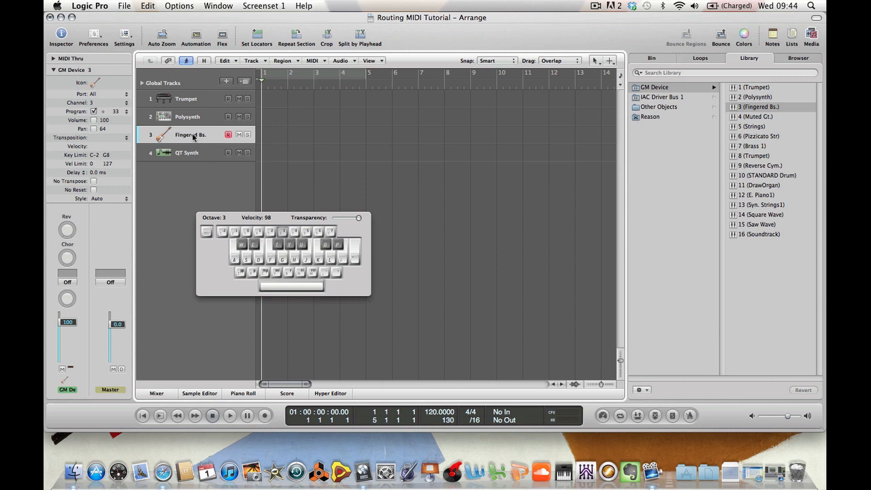
{"action": "key", "text": "j"}
{"action": "left_click", "coordinate": [194, 118]}
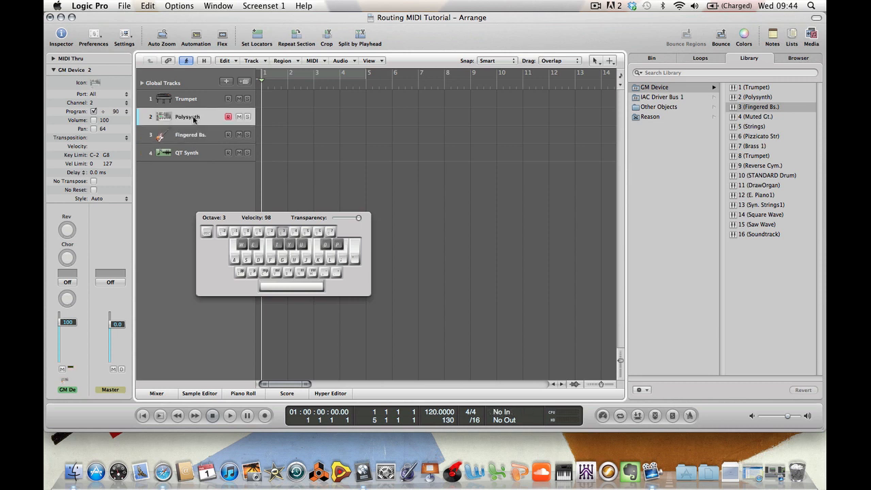
{"action": "left_click", "coordinate": [189, 102]}
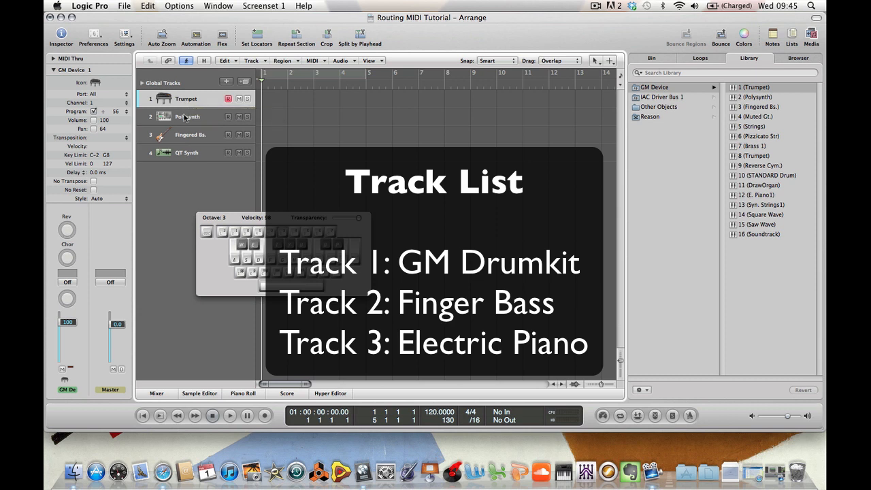
{"action": "left_click", "coordinate": [184, 117]}
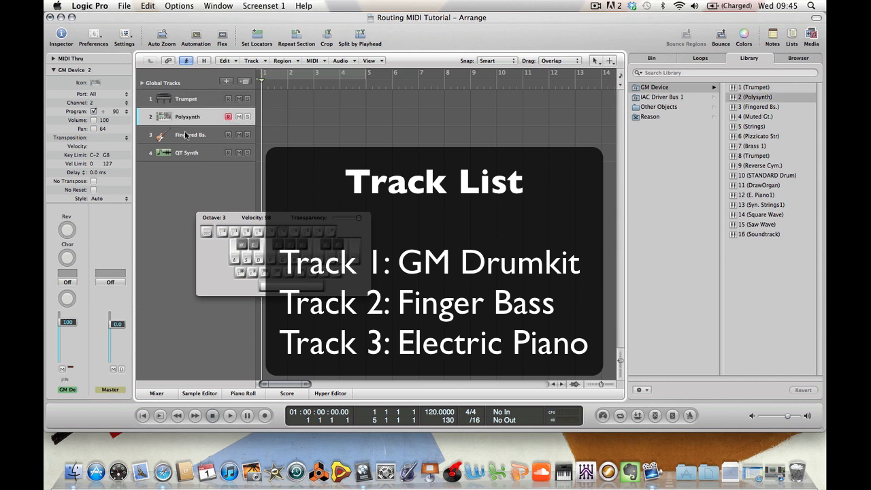
{"action": "left_click", "coordinate": [185, 135]}
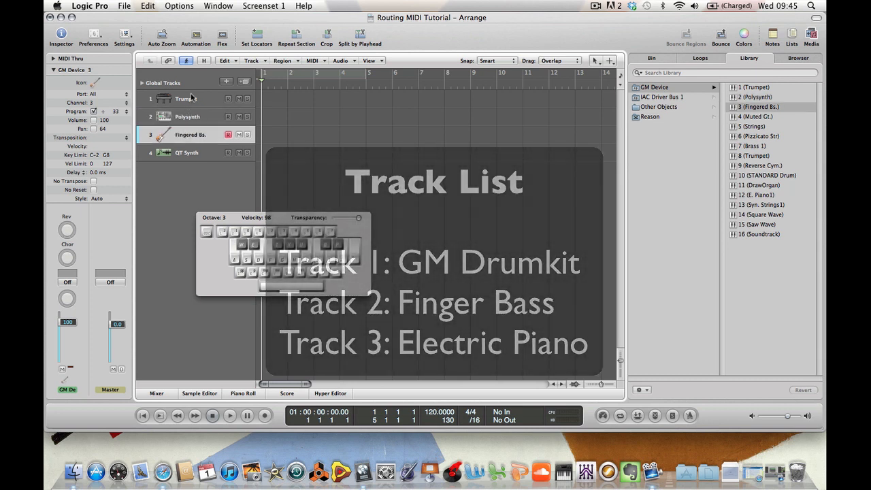
{"action": "left_click", "coordinate": [192, 98]}
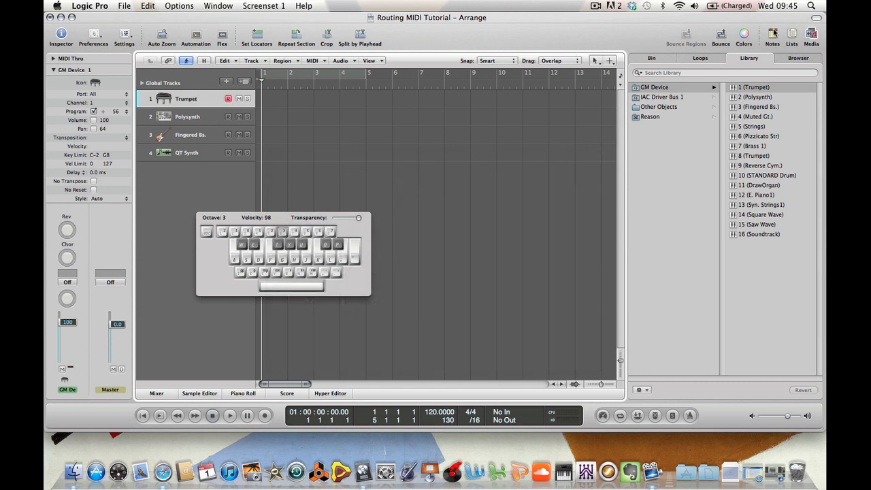
Open the Event List in Create mode and try to insert a Controller event on the Trumpet track
{"action": "left_click", "coordinate": [792, 38]}
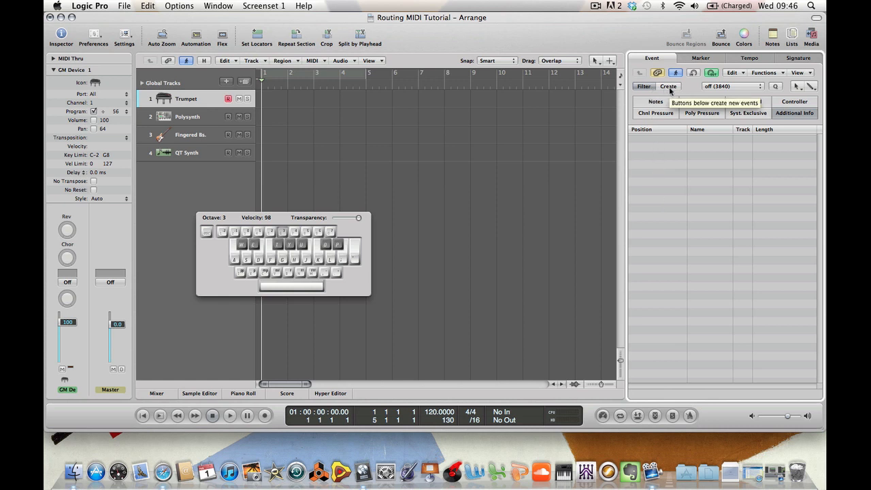
{"action": "left_click", "coordinate": [787, 115]}
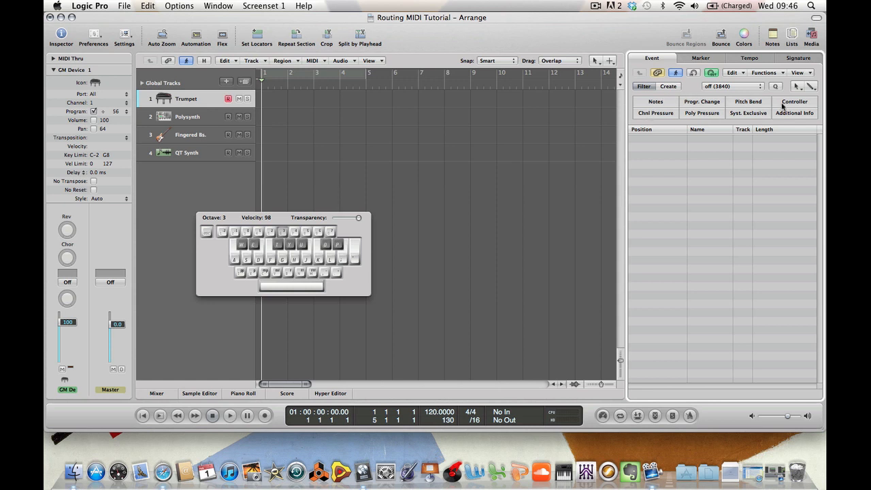
{"action": "left_click", "coordinate": [668, 86]}
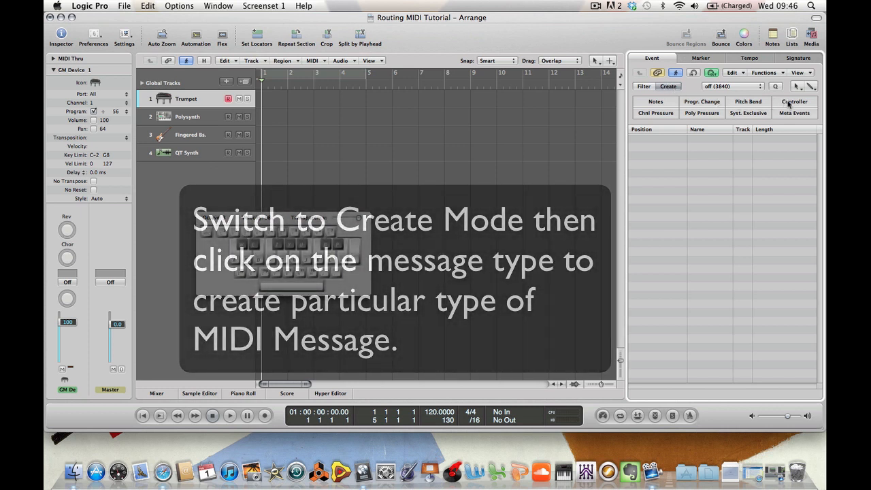
{"action": "left_click", "coordinate": [789, 102]}
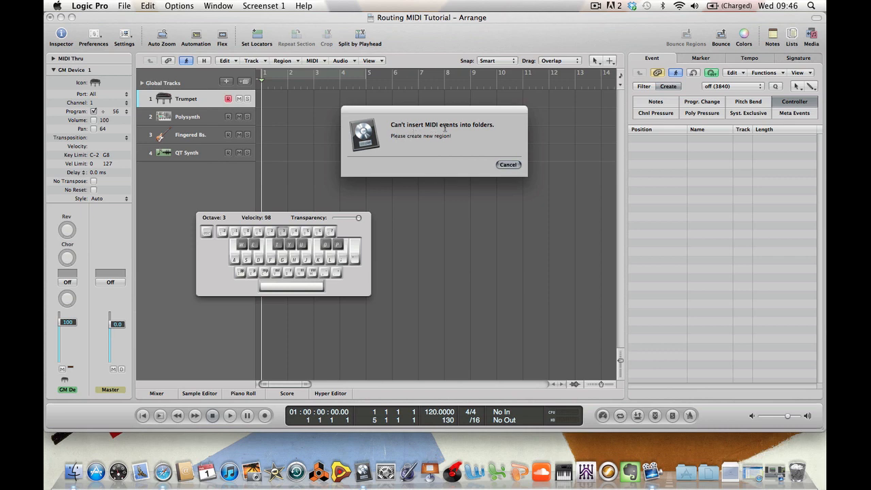
{"action": "left_click", "coordinate": [508, 165]}
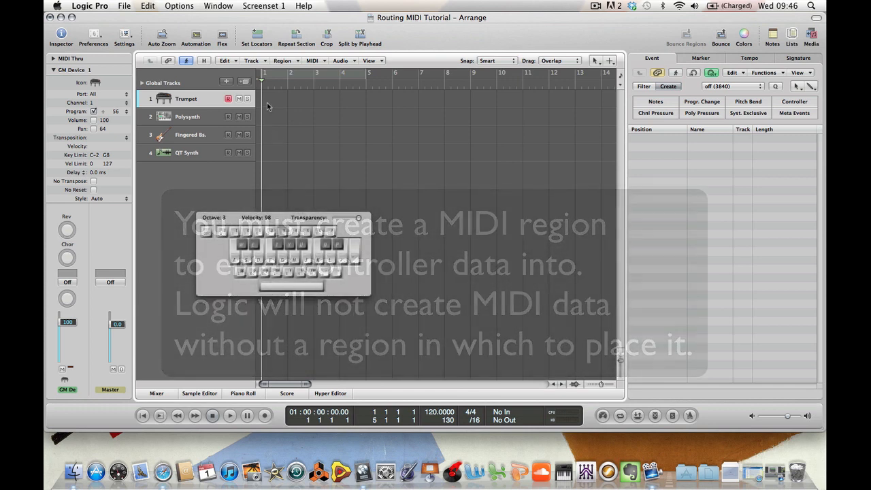
Draw a one-bar MIDI region at bar 1 on the Trumpet, Polysynth and Fingered Bs. tracks with the Pencil tool, then return to the Pointer tool
{"action": "key", "text": "Caps_Lock"}
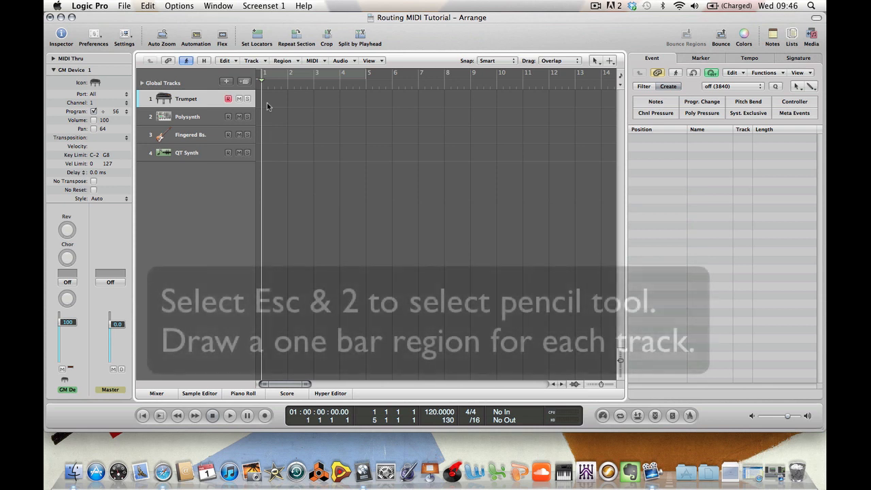
{"action": "key", "text": "Escape"}
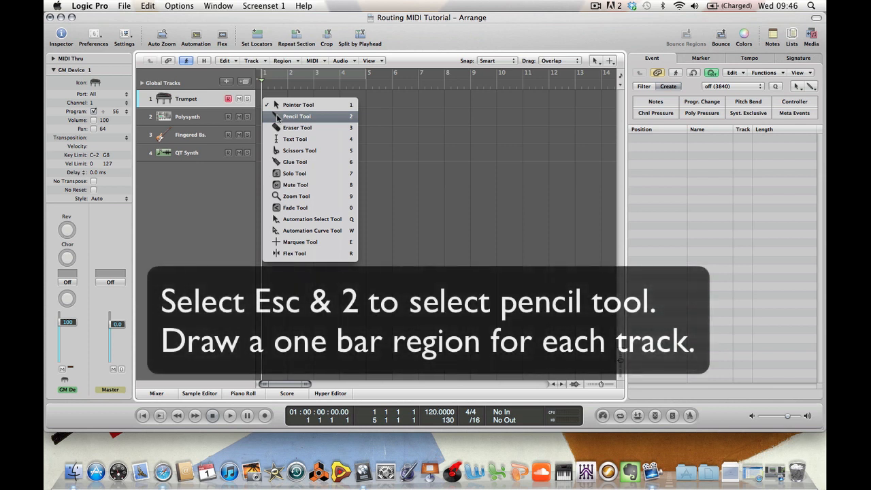
{"action": "left_click", "coordinate": [296, 117]}
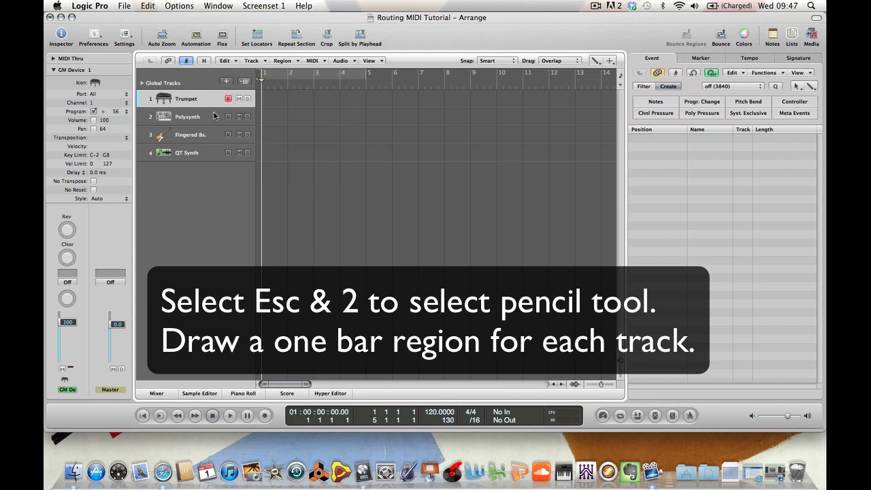
{"action": "left_click", "coordinate": [276, 103]}
{"action": "left_click", "coordinate": [276, 117]}
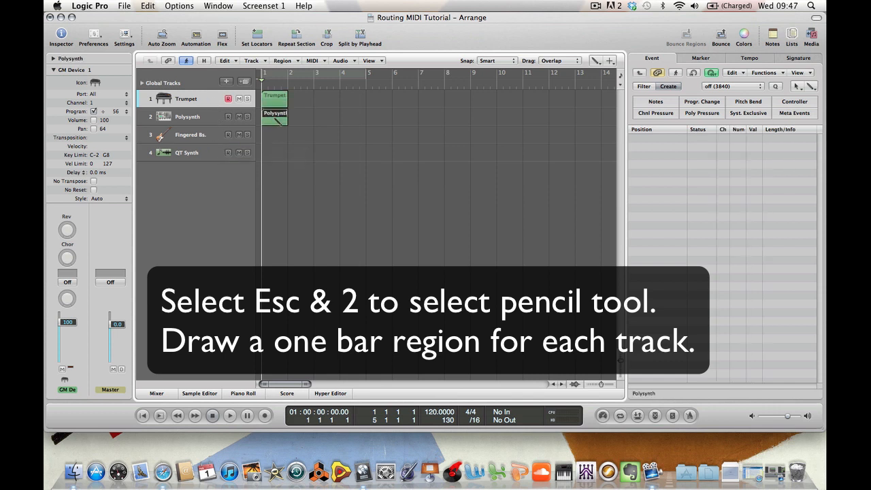
{"action": "left_click", "coordinate": [278, 136]}
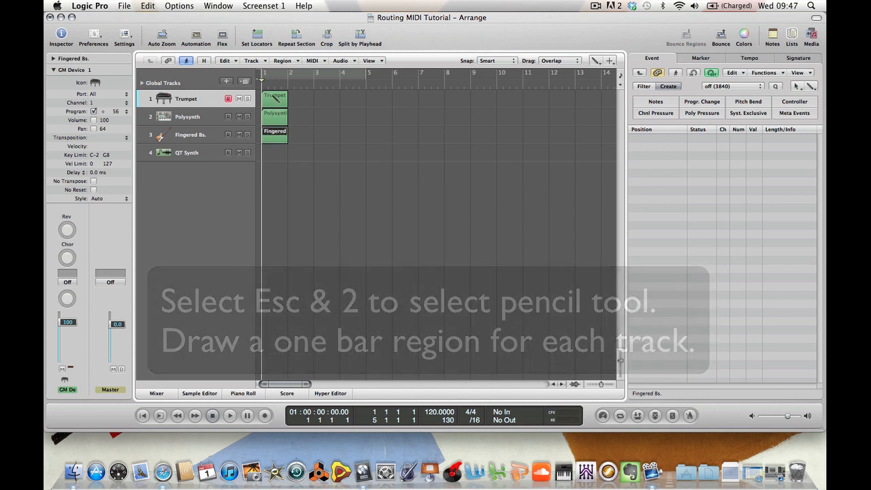
{"action": "key", "text": "Escape"}
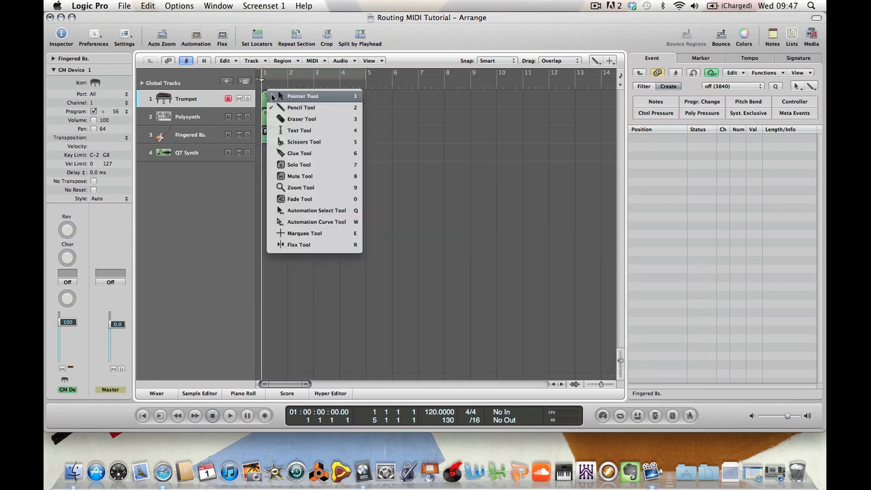
{"action": "left_click", "coordinate": [272, 95]}
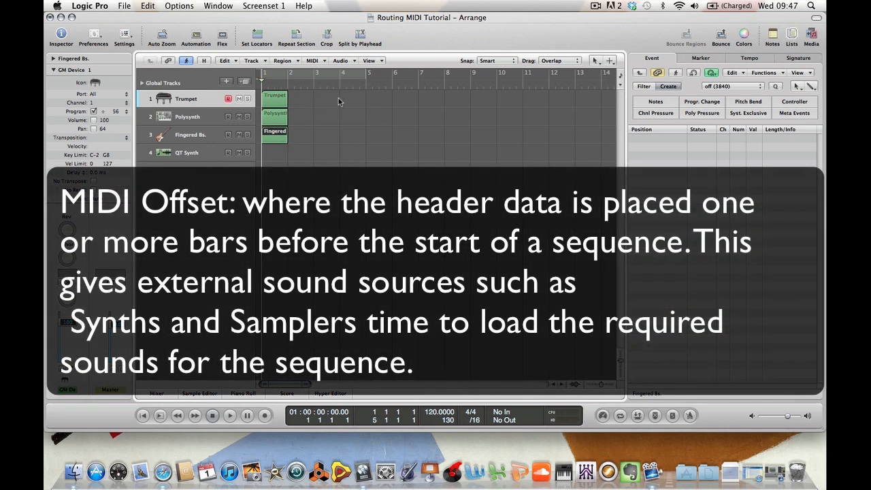
Select each of the three new regions in turn and place the playhead at bar 5
{"action": "left_click", "coordinate": [270, 98]}
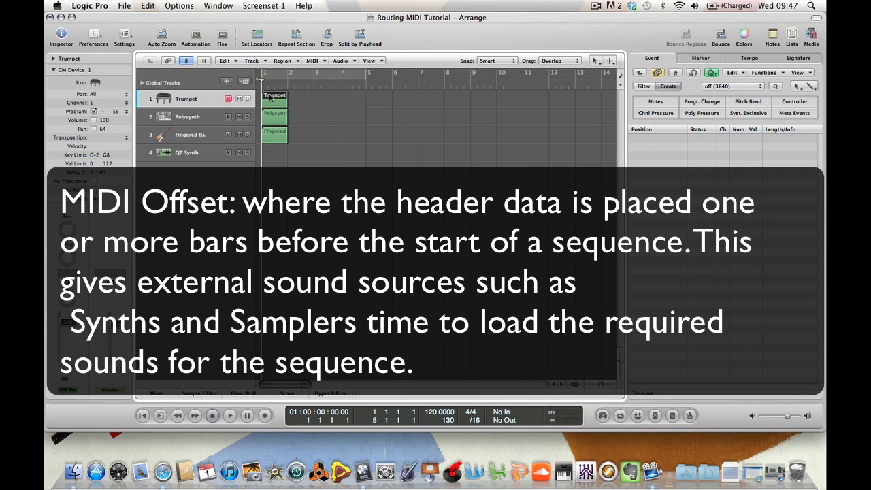
{"action": "left_click", "coordinate": [276, 113]}
{"action": "left_click", "coordinate": [277, 134]}
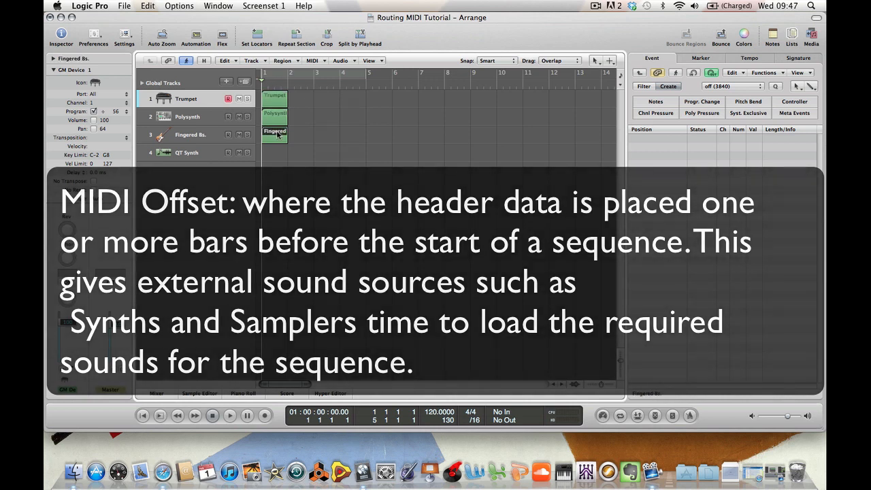
{"action": "left_click", "coordinate": [366, 85]}
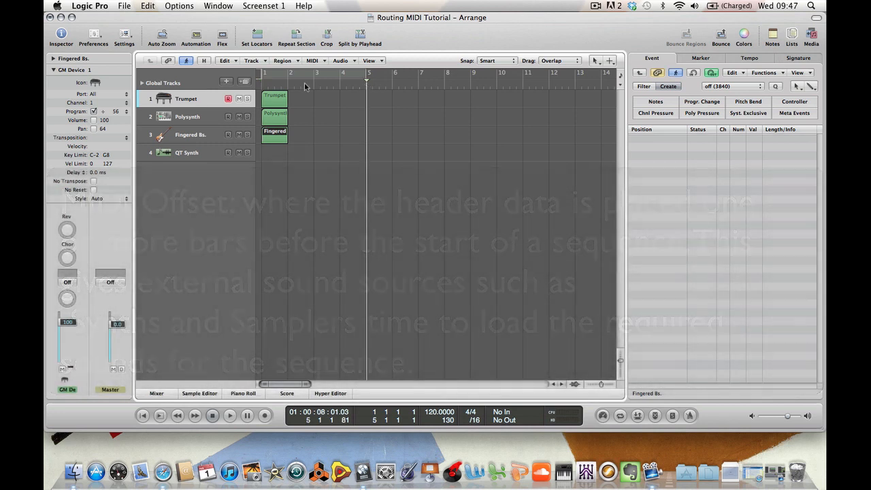
{"action": "left_click", "coordinate": [262, 84]}
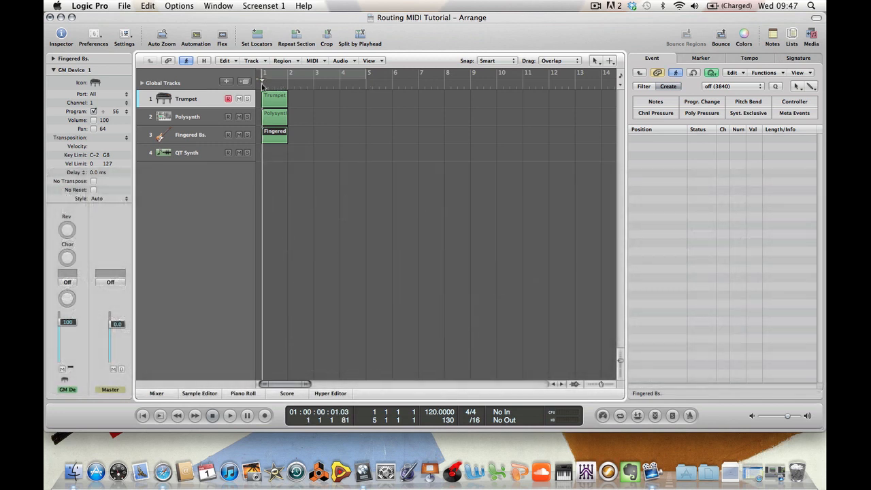
{"action": "left_click", "coordinate": [367, 89]}
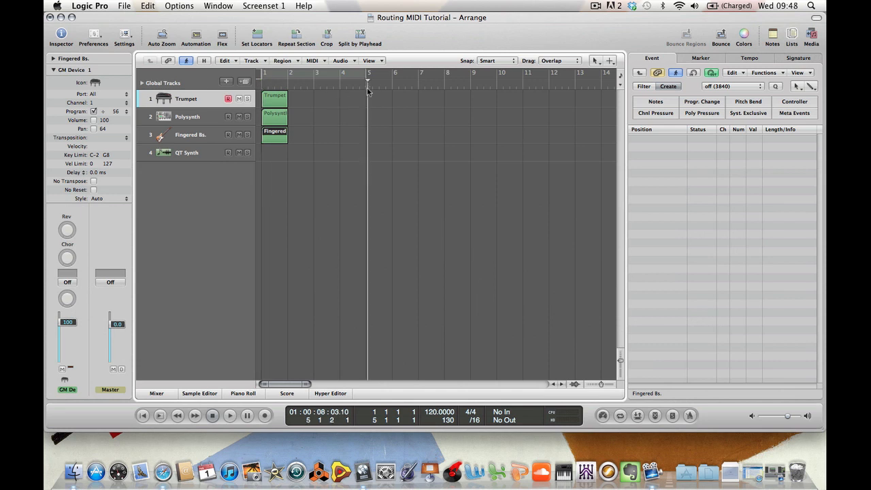
{"action": "left_click", "coordinate": [275, 99]}
{"action": "left_click", "coordinate": [274, 116]}
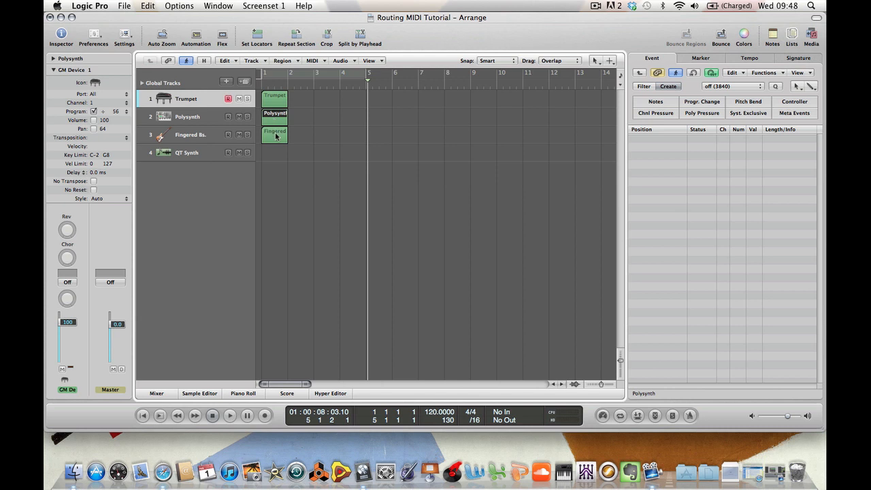
{"action": "left_click", "coordinate": [276, 134]}
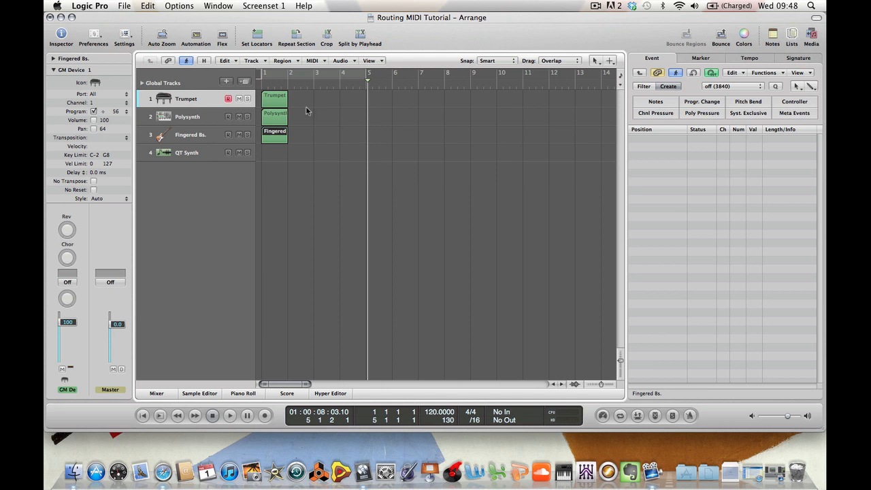
Select the Trumpet region and insert a Controller event at bar 1, setting its controller number to 121 (Reset Ctrls.)
{"action": "left_click", "coordinate": [279, 100]}
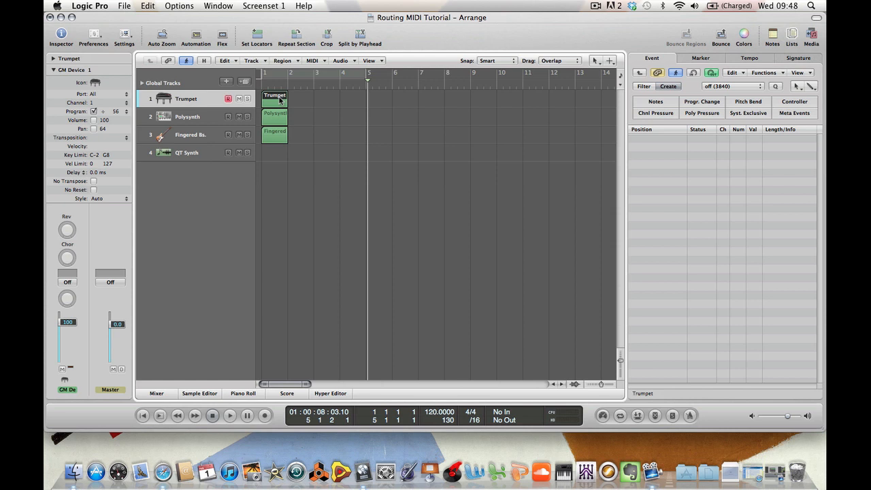
{"action": "key", "text": "Return"}
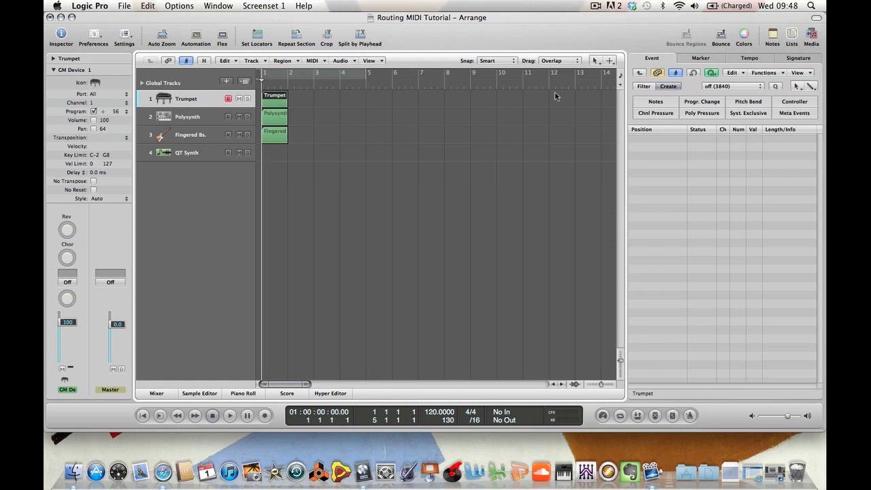
{"action": "left_click", "coordinate": [809, 103]}
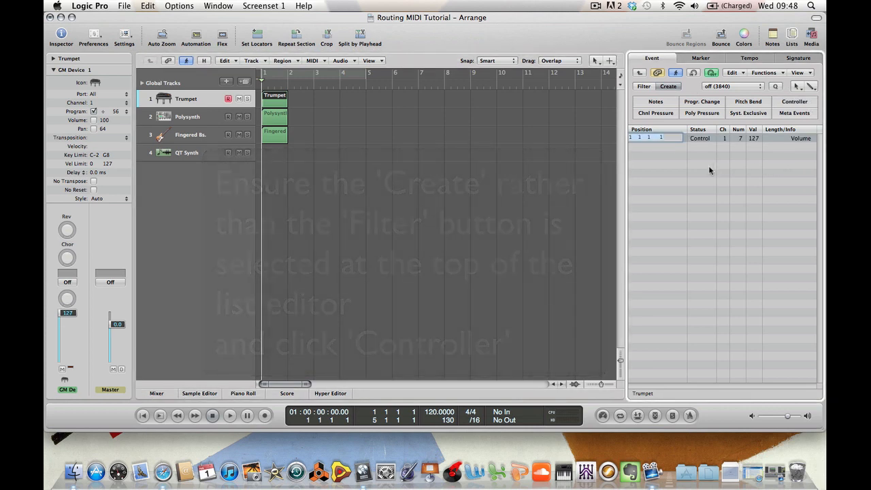
{"action": "key", "text": "Return"}
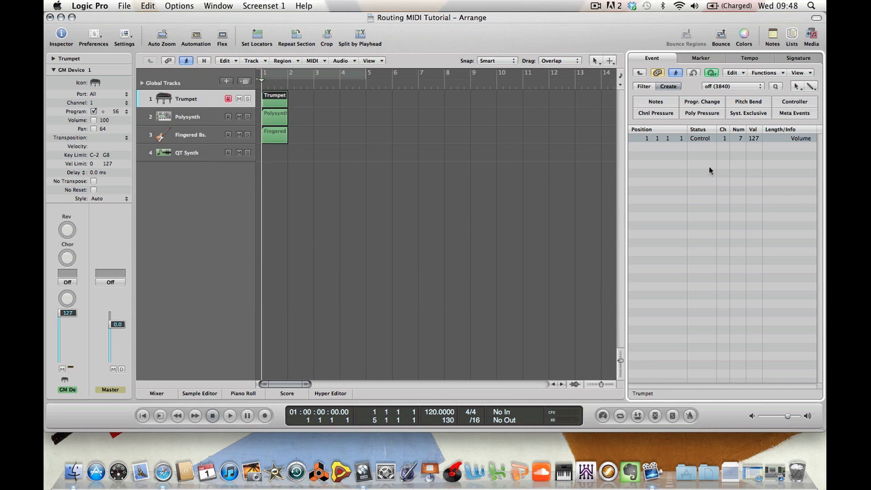
{"action": "left_click", "coordinate": [740, 140]}
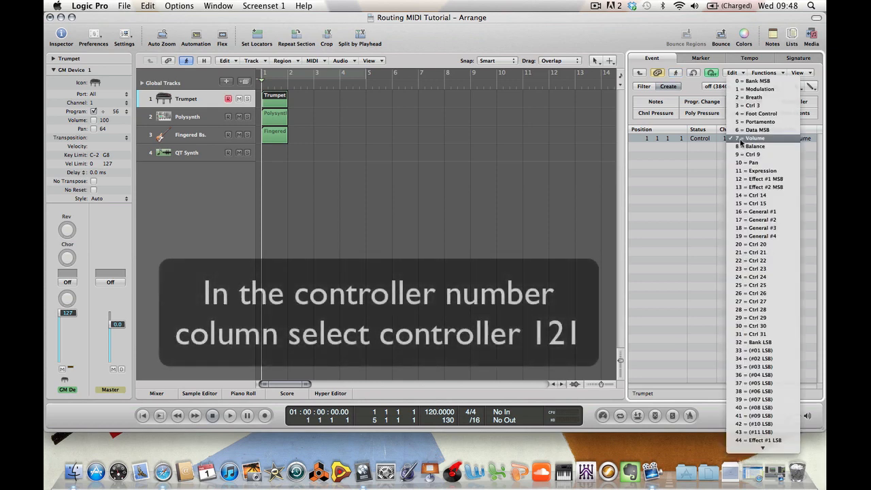
{"action": "type", "text": "121"}
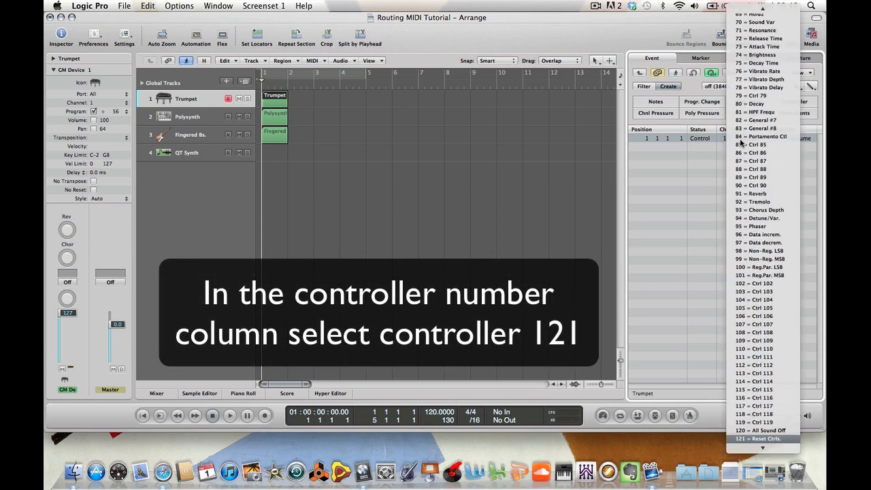
{"action": "key", "text": "Return"}
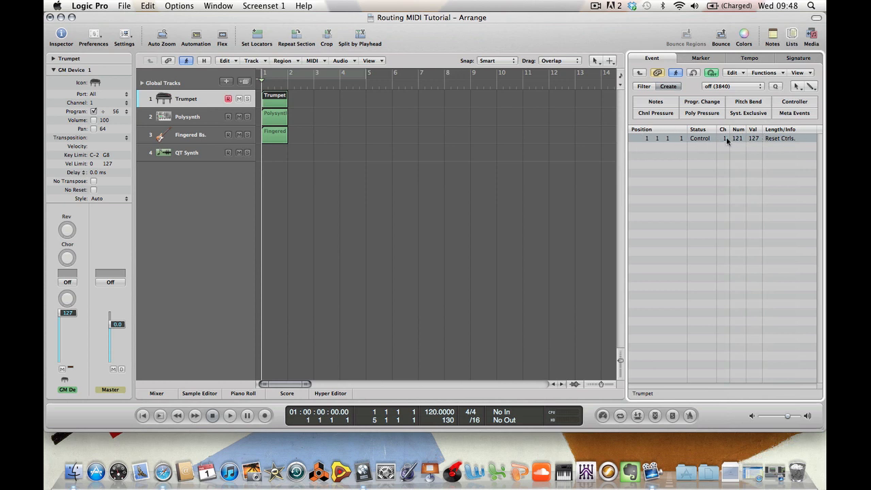
Insert a Program Change event in the same region and move it to position 1 2 1 1
{"action": "left_click", "coordinate": [678, 157]}
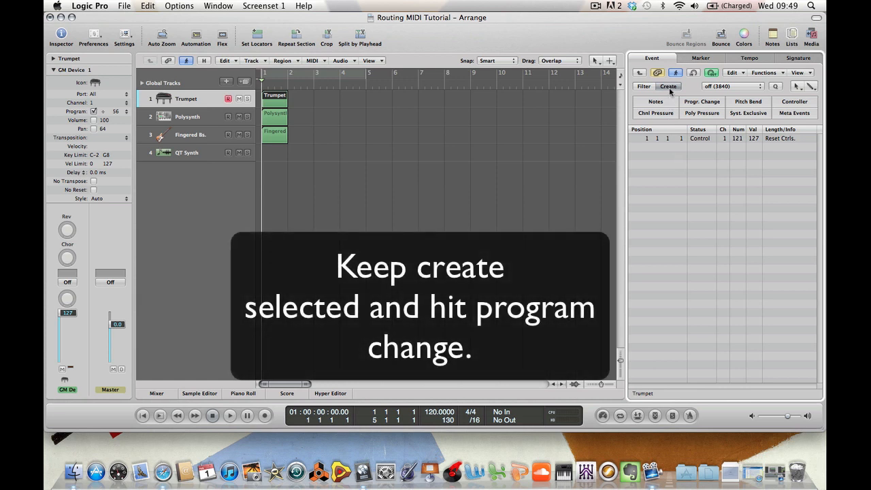
{"action": "left_click", "coordinate": [699, 102]}
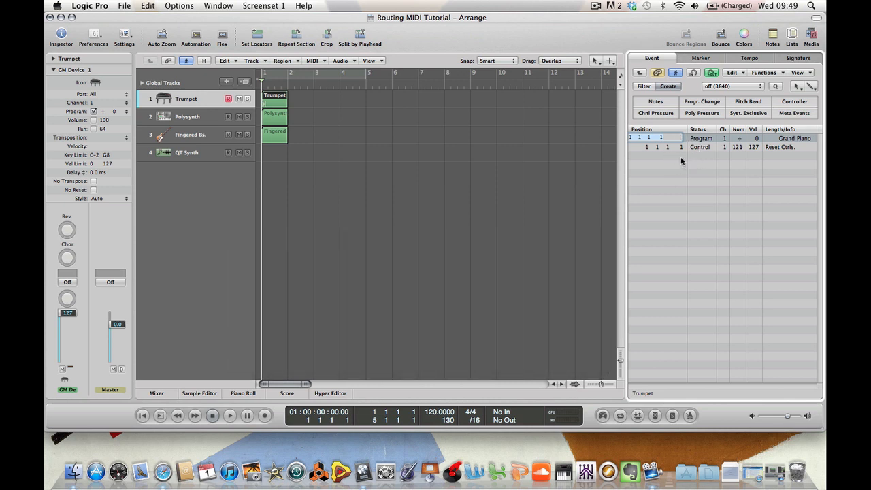
{"action": "left_click", "coordinate": [645, 139]}
{"action": "key", "text": "Return"}
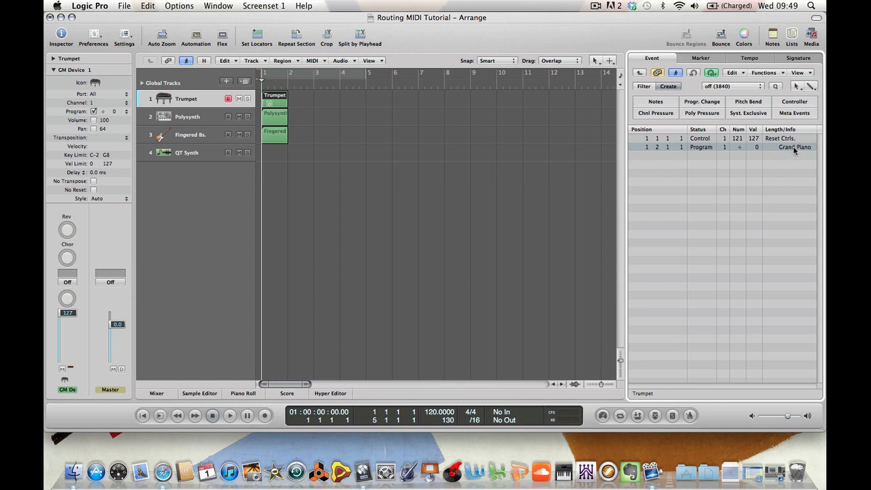
Browse the program list of the Program Change event
{"action": "left_click", "coordinate": [794, 148]}
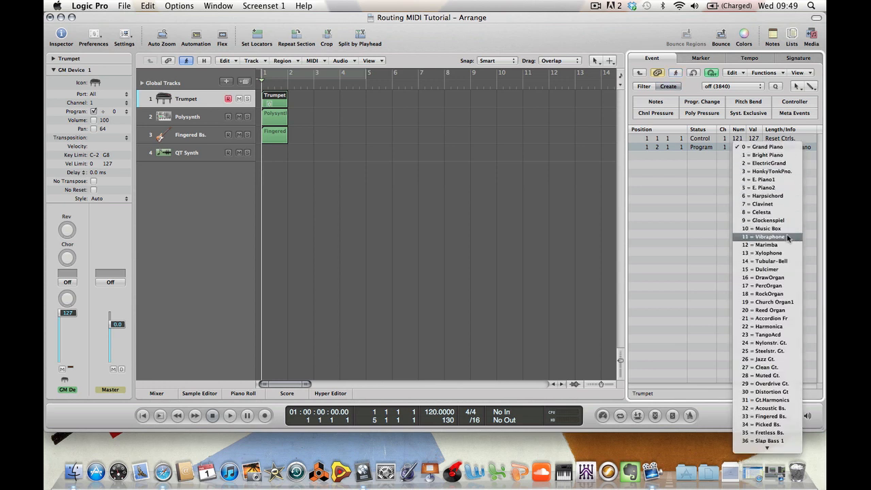
{"action": "mouse_move", "coordinate": [781, 447]}
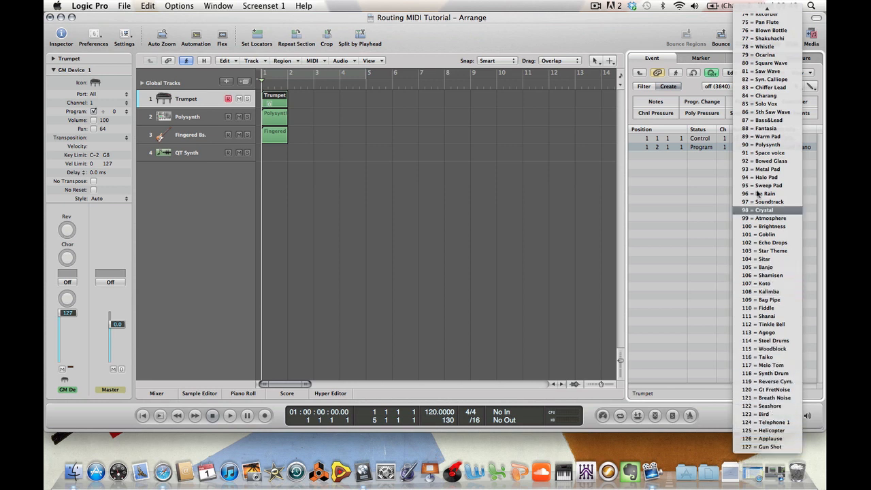
{"action": "mouse_move", "coordinate": [767, 14]}
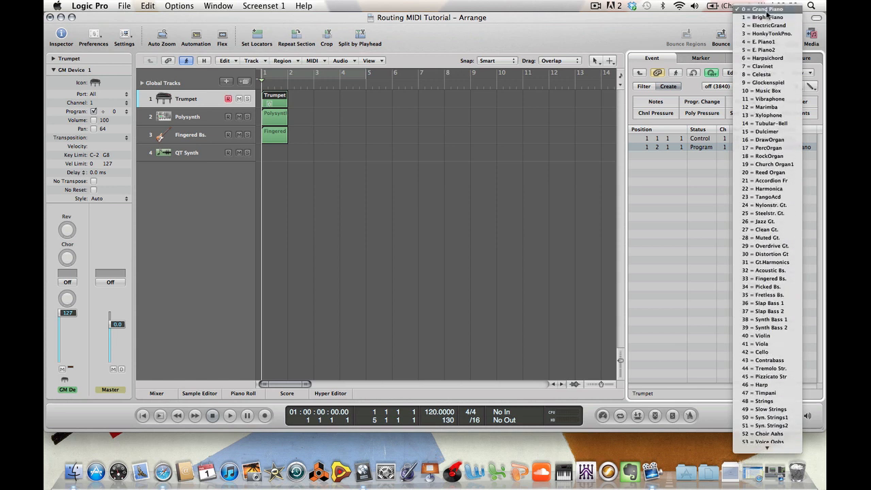
{"action": "left_click", "coordinate": [767, 9]}
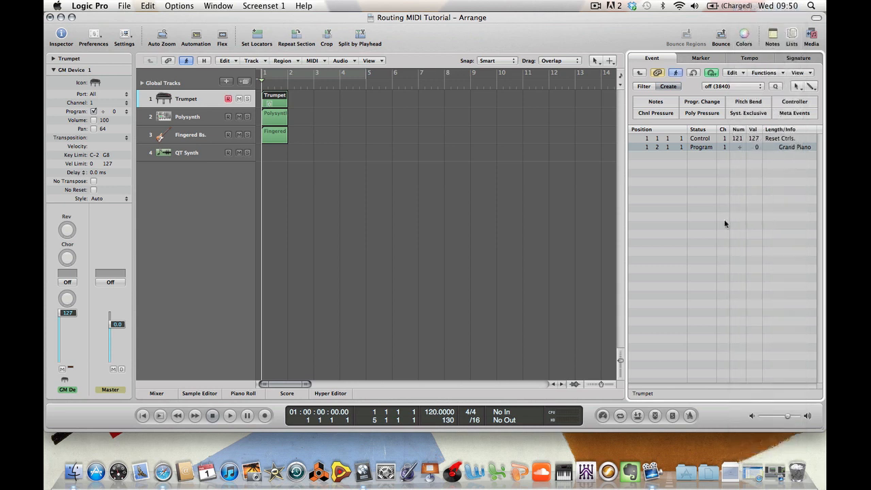
Set the MIDI channel of both the Reset Ctrls. controller event and the Program Change event to 10
{"action": "double_click", "coordinate": [724, 138]}
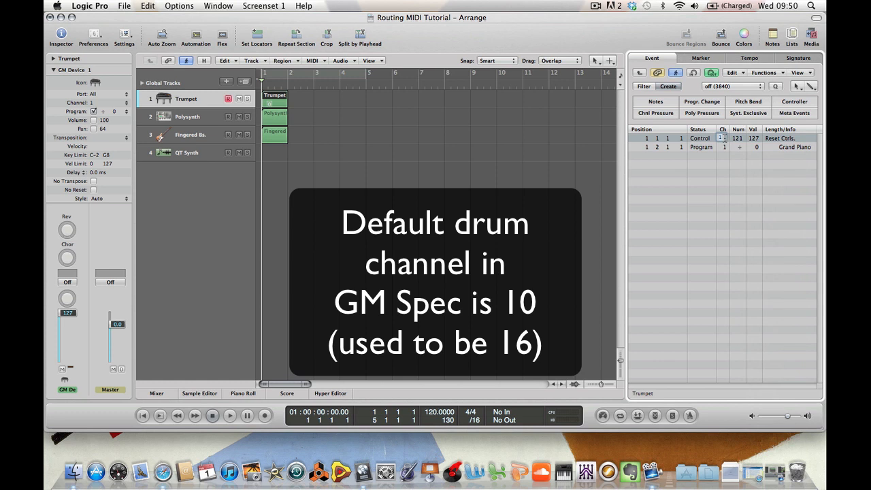
{"action": "type", "text": "10"}
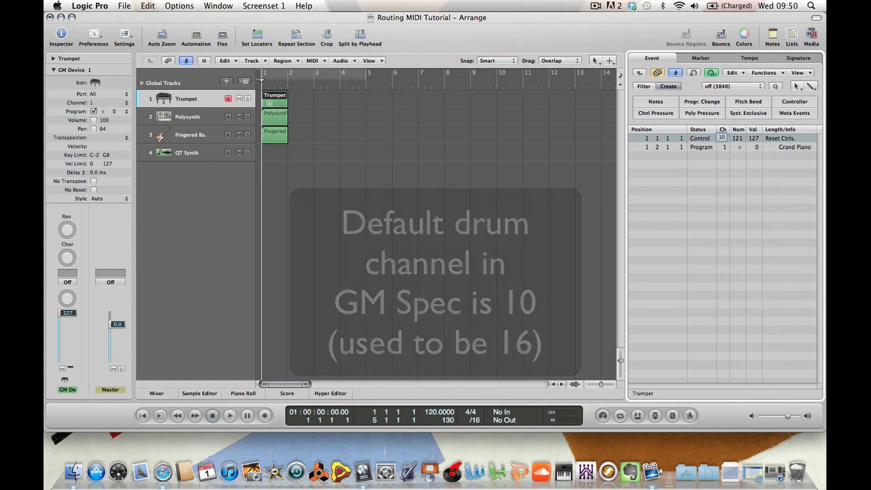
{"action": "key", "text": "Return"}
{"action": "double_click", "coordinate": [724, 147]}
{"action": "type", "text": "10"}
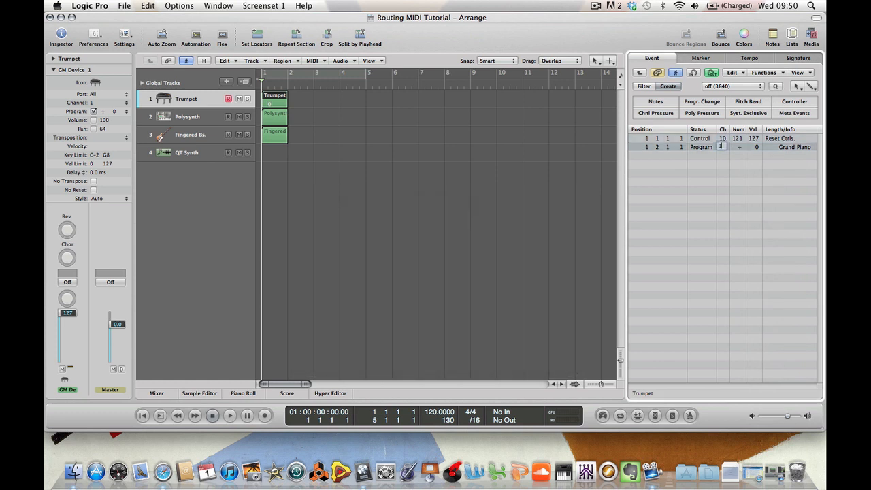
{"action": "key", "text": "Return"}
{"action": "left_click", "coordinate": [788, 150]}
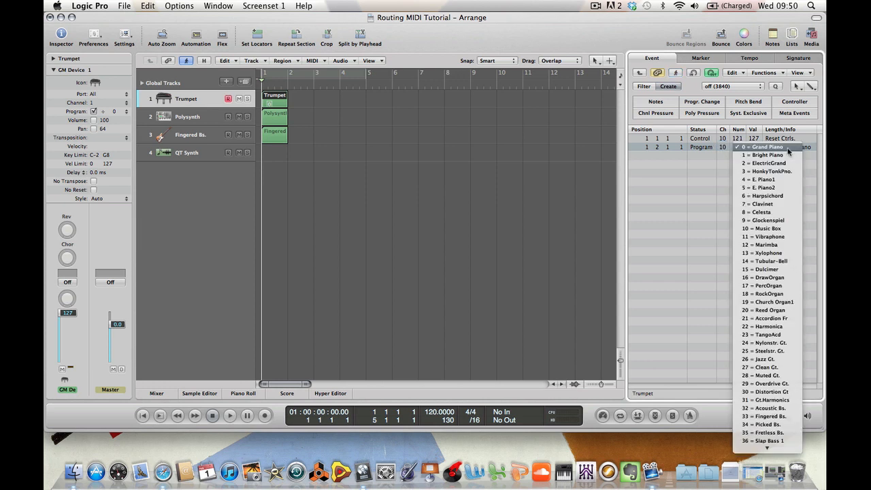
{"action": "left_click", "coordinate": [788, 151]}
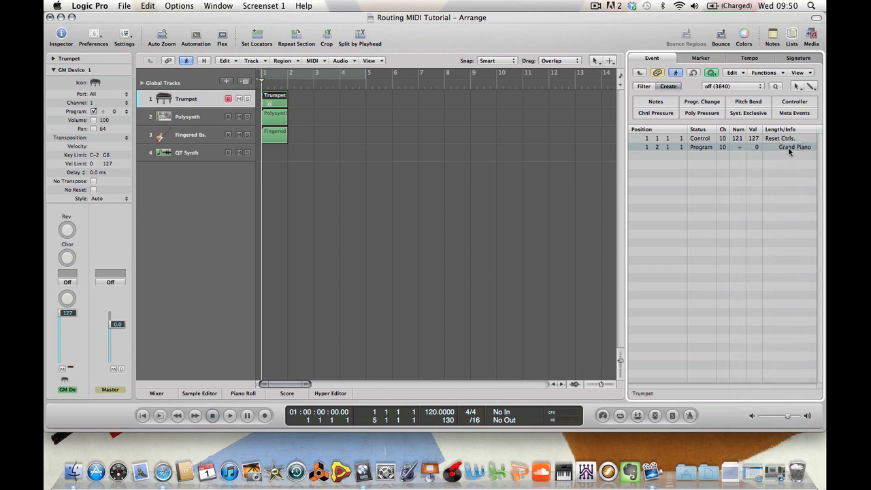
{"action": "left_click", "coordinate": [789, 151]}
{"action": "left_click", "coordinate": [788, 148]}
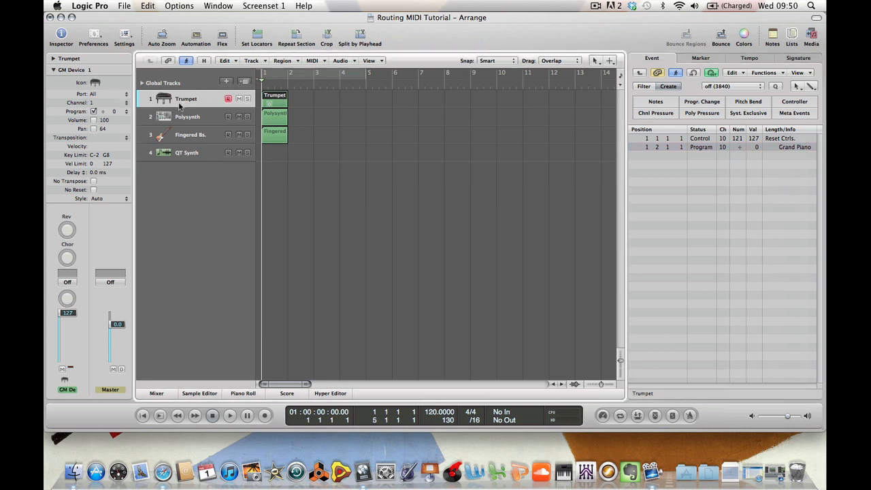
Set the first track's channel to 10 in the Inspector and choose program 25 ElectronicSet for the Program Change event
{"action": "left_click", "coordinate": [94, 103]}
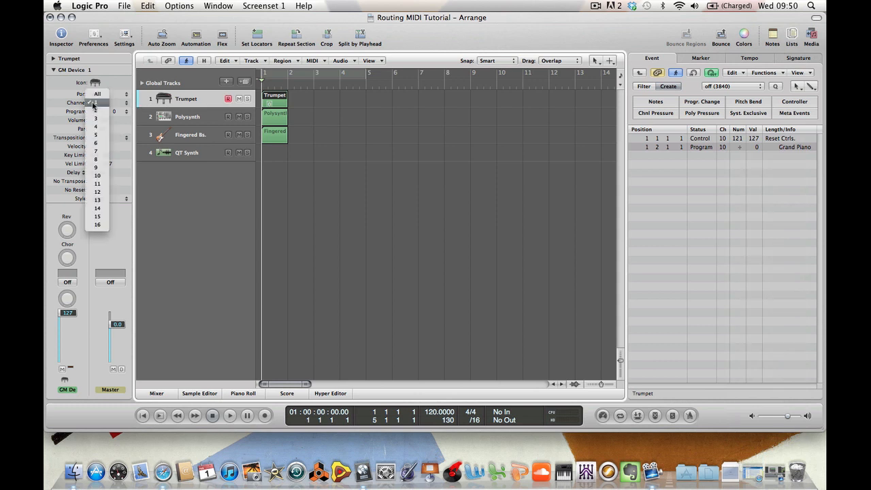
{"action": "left_click", "coordinate": [98, 176]}
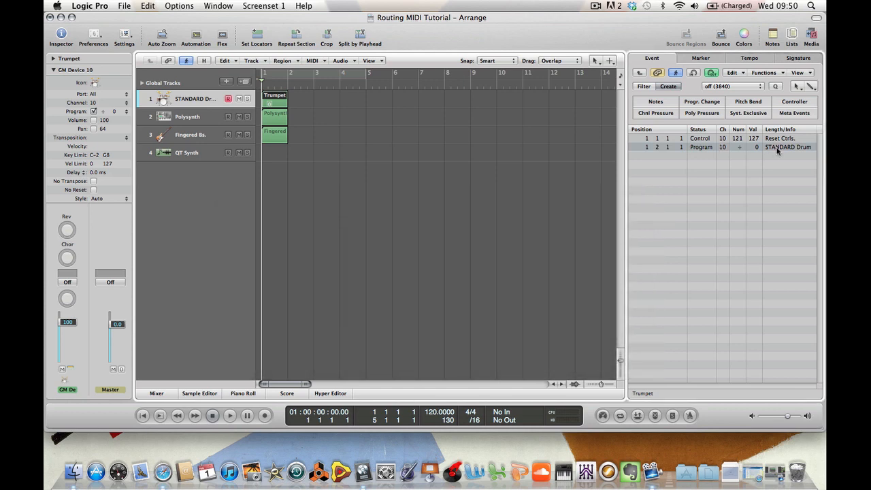
{"action": "left_click", "coordinate": [778, 149]}
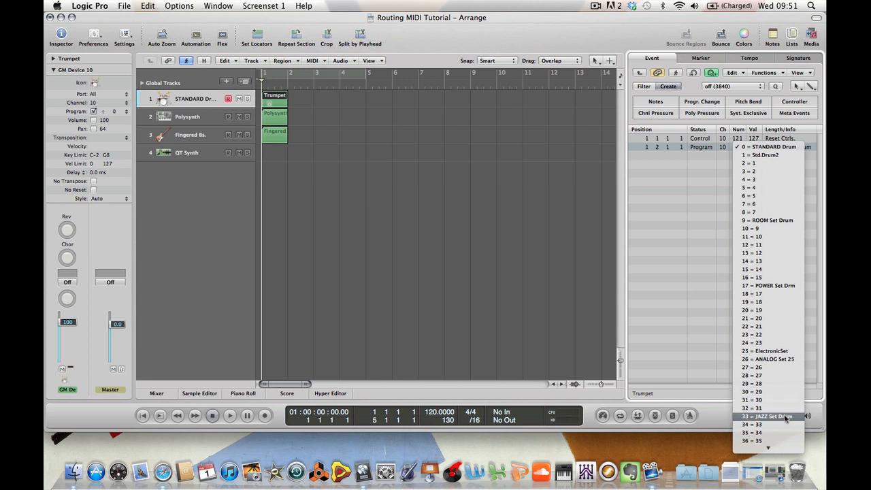
{"action": "left_click", "coordinate": [777, 351]}
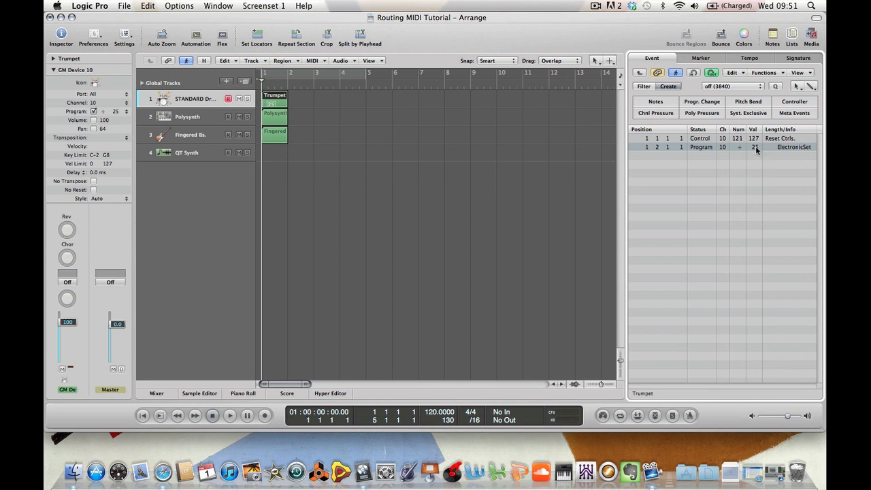
Rename the first track's region to Drum using the Text tool
{"action": "left_click", "coordinate": [589, 242]}
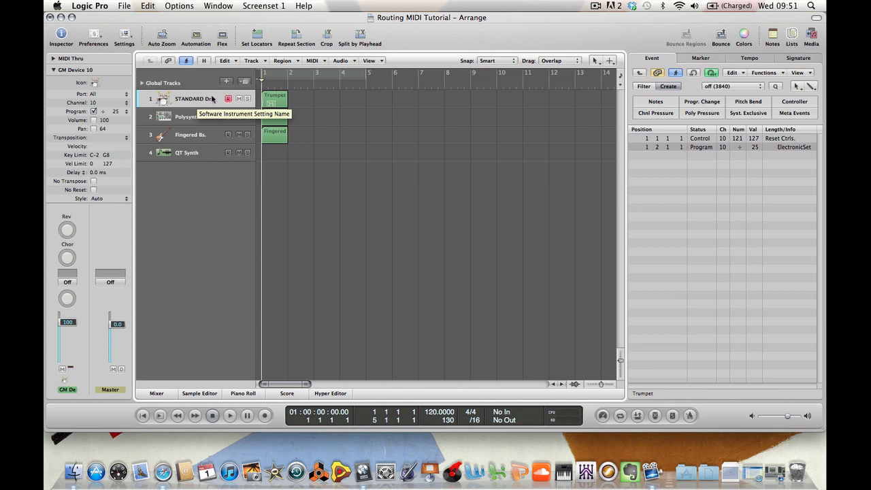
{"action": "left_click", "coordinate": [272, 100]}
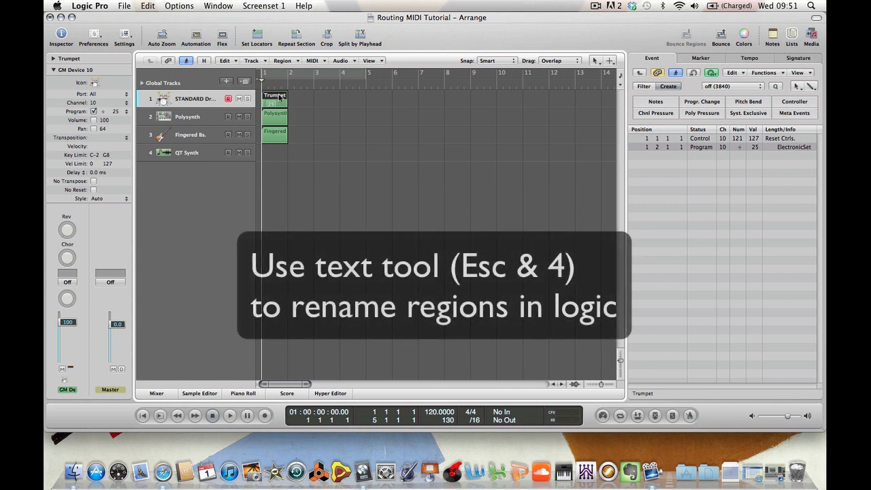
{"action": "key", "text": "Escape"}
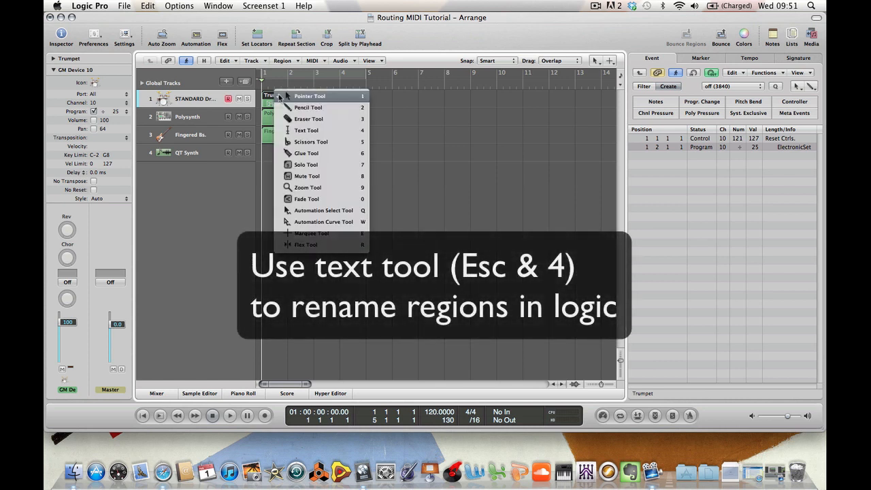
{"action": "left_click", "coordinate": [294, 130]}
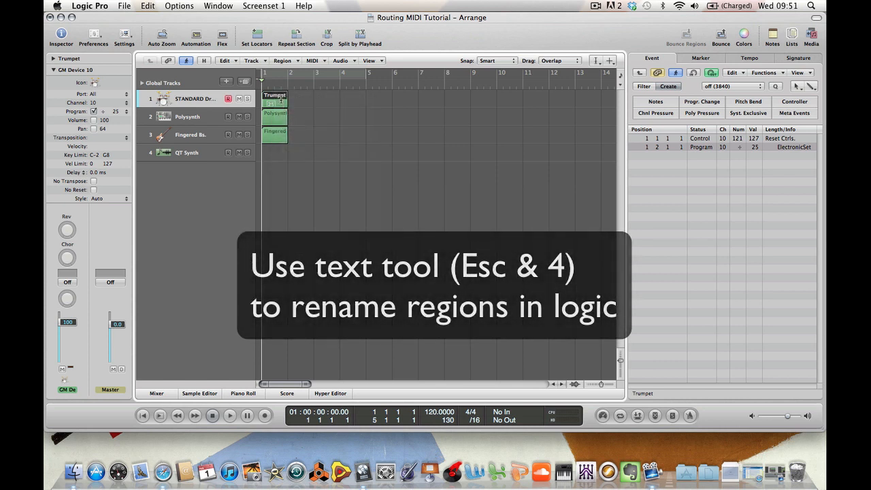
{"action": "left_click", "coordinate": [285, 97]}
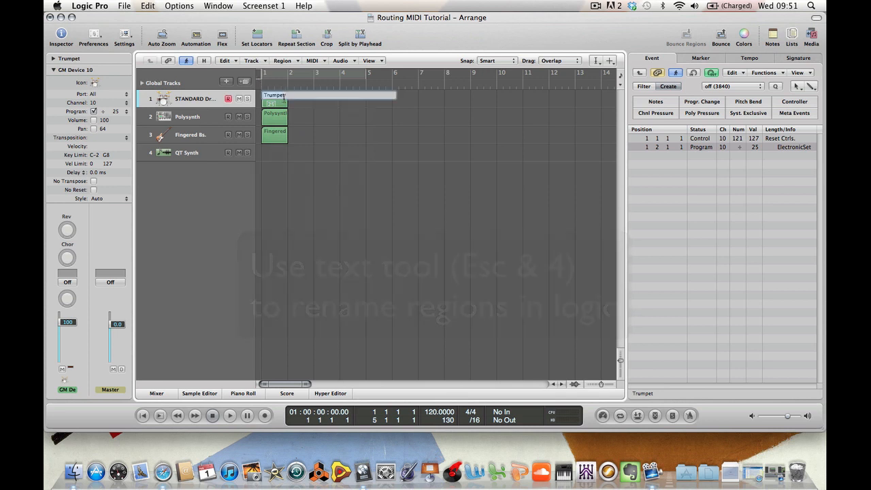
{"action": "type", "text": "Drum"}
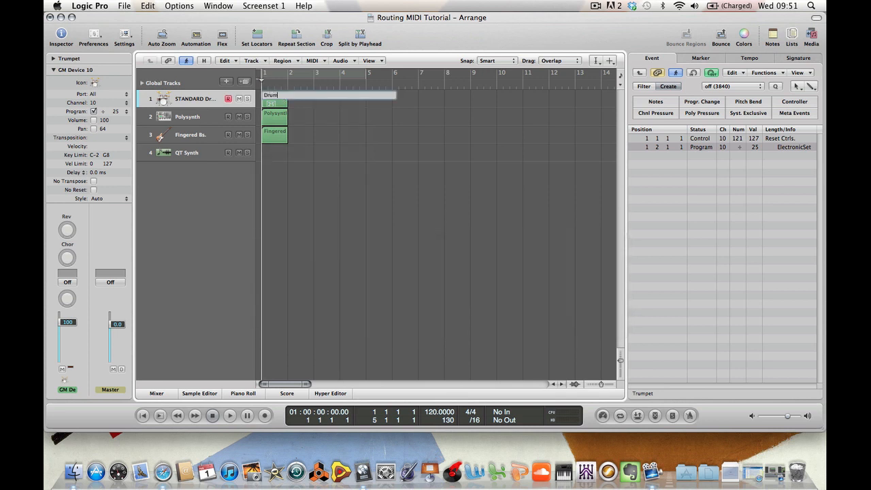
{"action": "key", "text": "Return"}
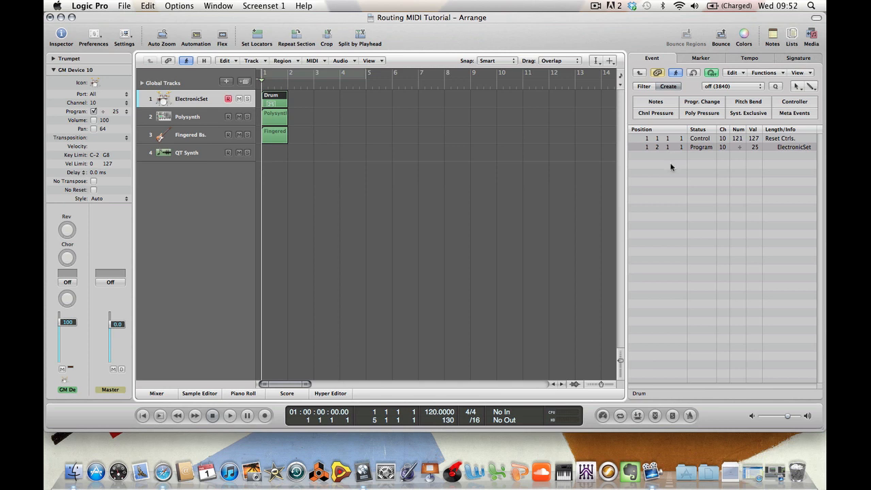
Insert a Volume controller event and move it to beat 3 of bar 1 (1 3 1 1)
{"action": "left_click", "coordinate": [800, 104]}
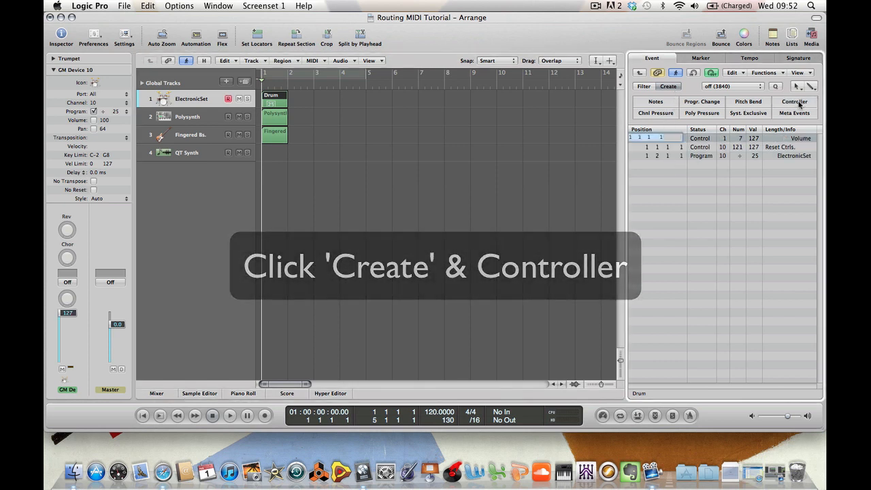
{"action": "left_click", "coordinate": [642, 139]}
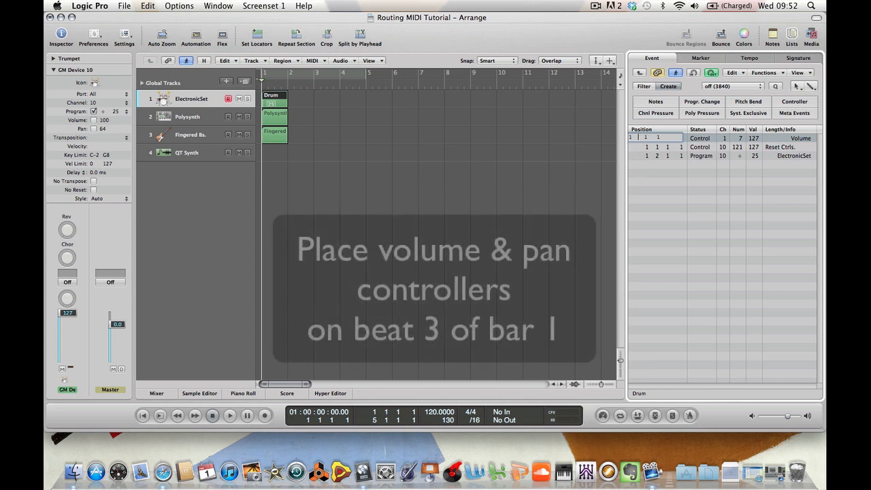
{"action": "type", "text": "3"}
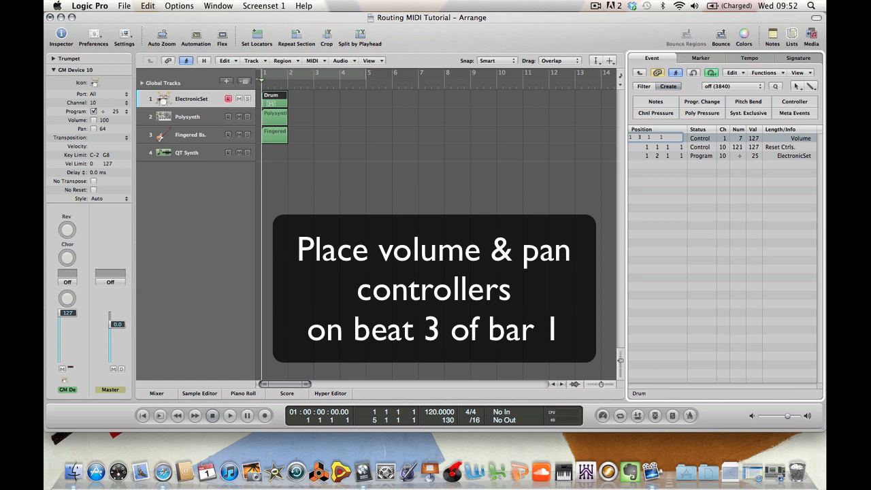
{"action": "key", "text": "Return"}
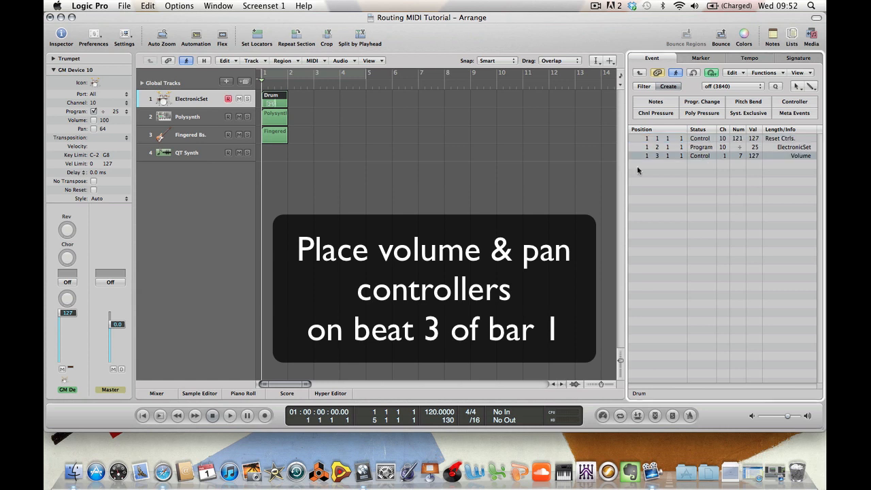
Set the Volume event's value to 100
{"action": "double_click", "coordinate": [752, 157]}
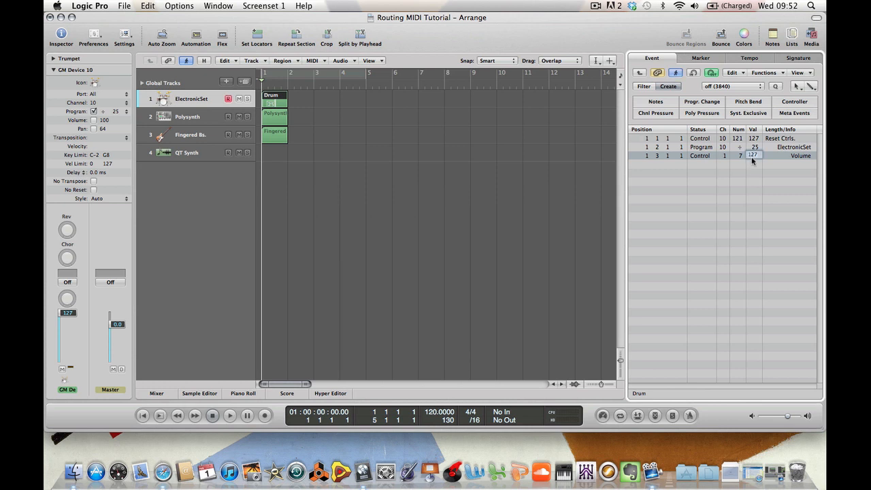
{"action": "type", "text": "100"}
{"action": "key", "text": "Return"}
Insert another controller event, move it to beat 3 of bar 1 (1 3 1 1) and change it to controller 10 Pan
{"action": "left_click", "coordinate": [786, 104]}
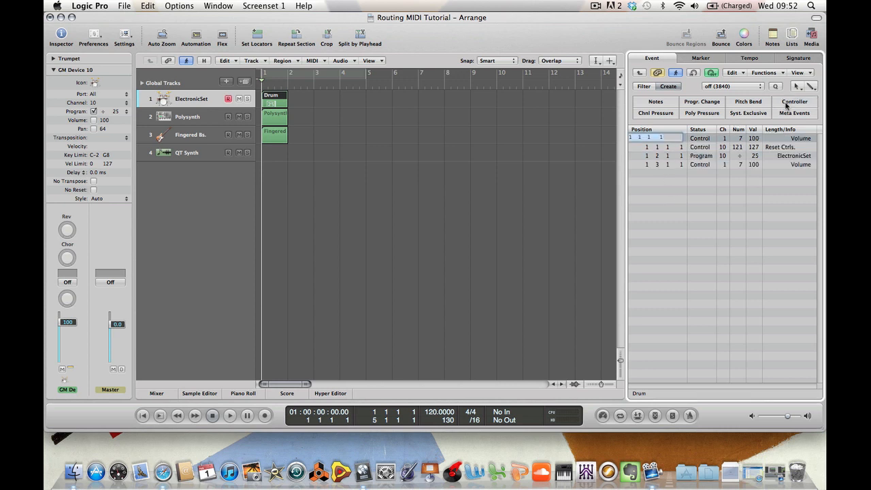
{"action": "left_click", "coordinate": [643, 139]}
{"action": "type", "text": "3"}
{"action": "key", "text": "BackSpace"}
{"action": "key", "text": "BackSpace"}
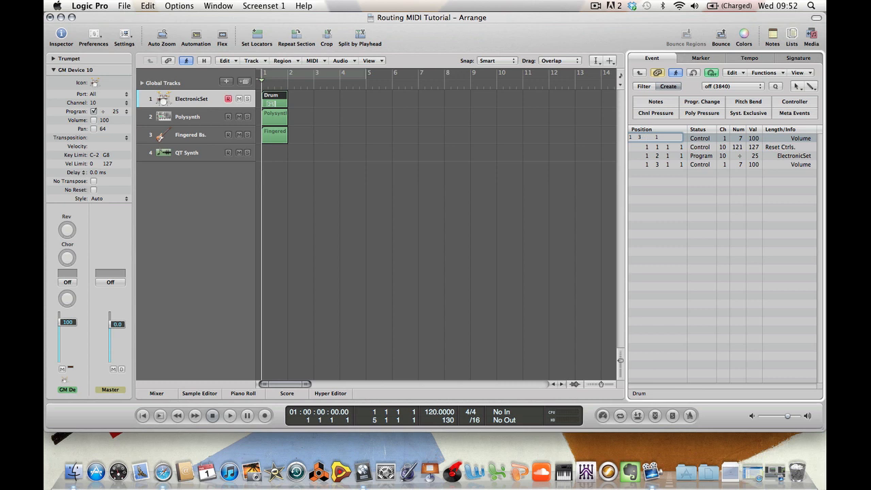
{"action": "type", "text": "1"}
{"action": "key", "text": "Return"}
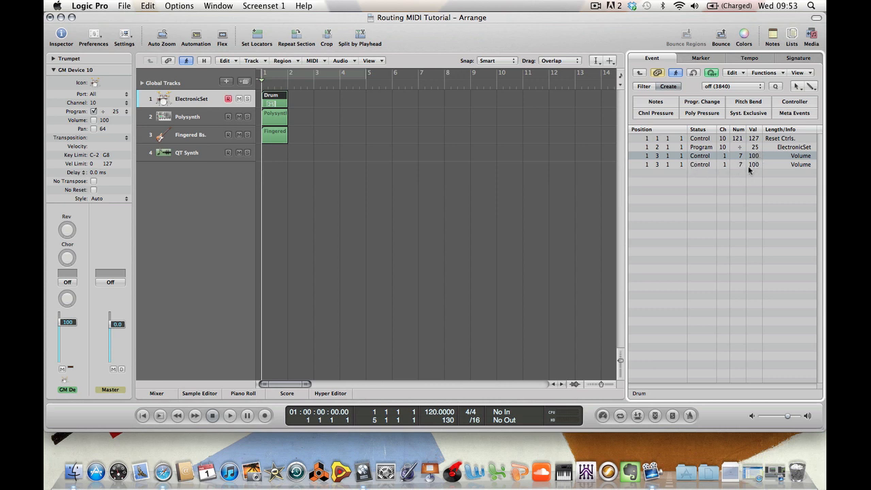
{"action": "left_click", "coordinate": [739, 165]}
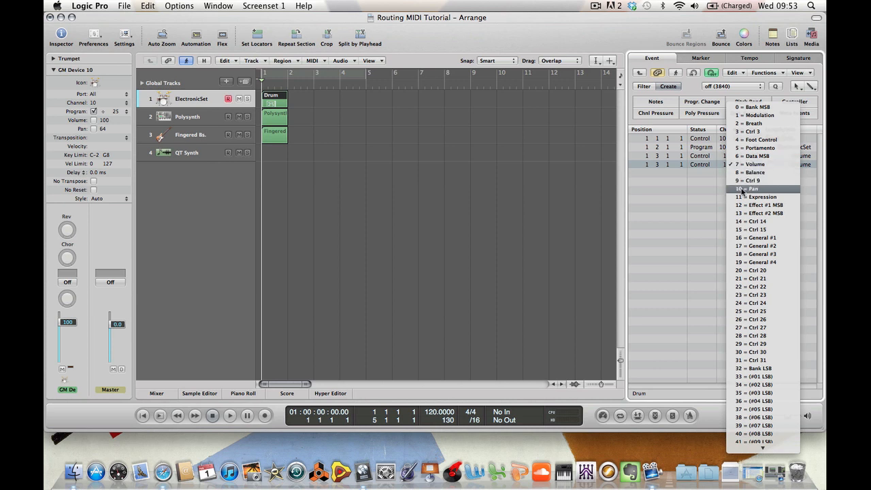
{"action": "left_click", "coordinate": [743, 189]}
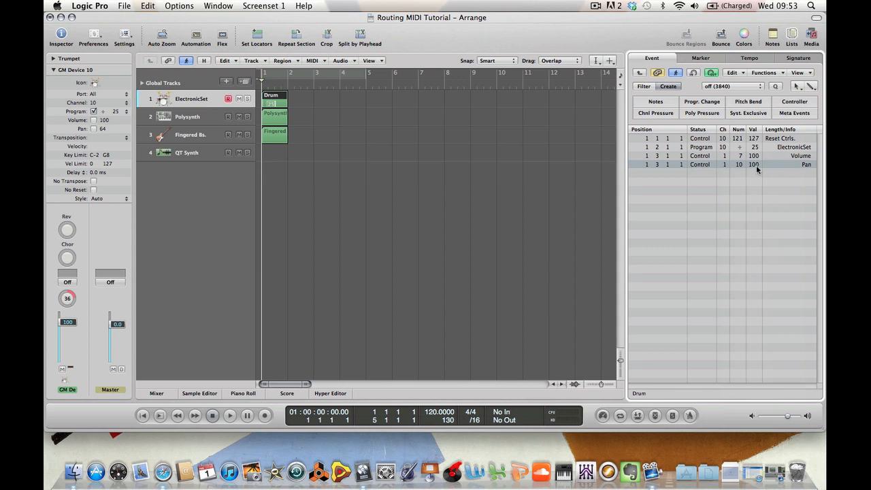
Set the Pan event's value to 64 for centre, trying 0 for hard left first
{"action": "double_click", "coordinate": [754, 164]}
{"action": "key", "text": "Return"}
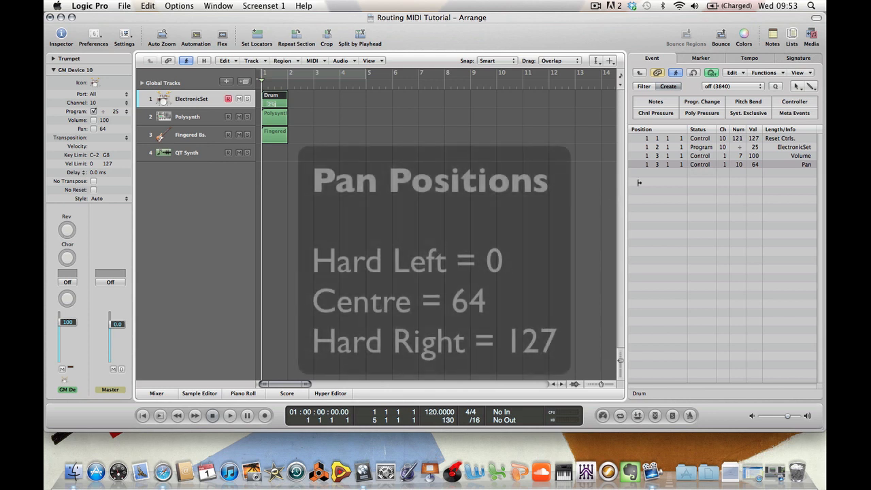
{"action": "double_click", "coordinate": [755, 167]}
{"action": "key", "text": "BackSpace"}
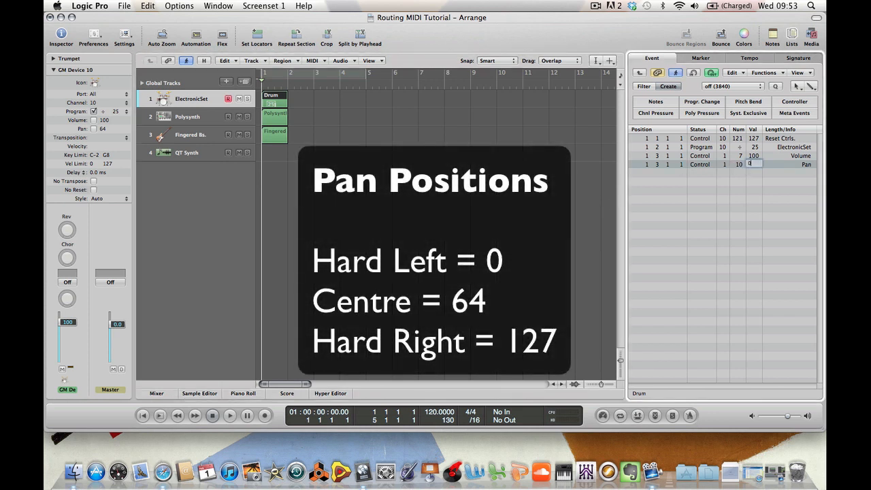
{"action": "key", "text": "Return"}
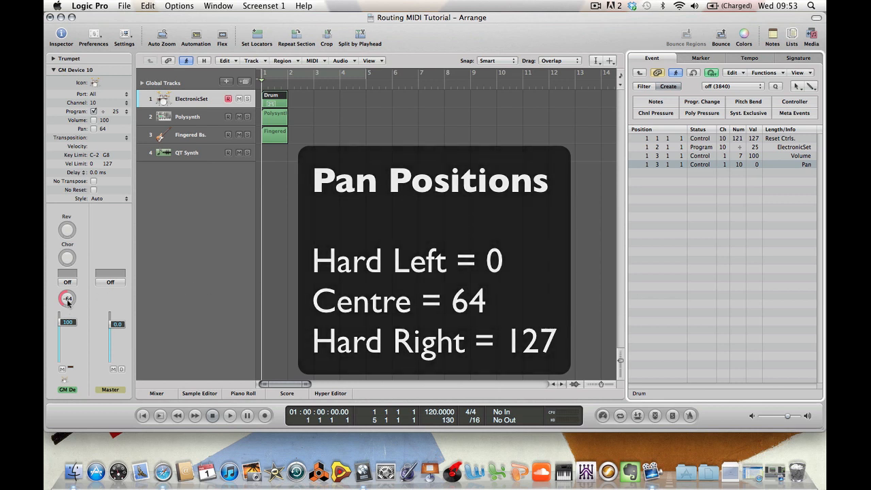
{"action": "double_click", "coordinate": [757, 164]}
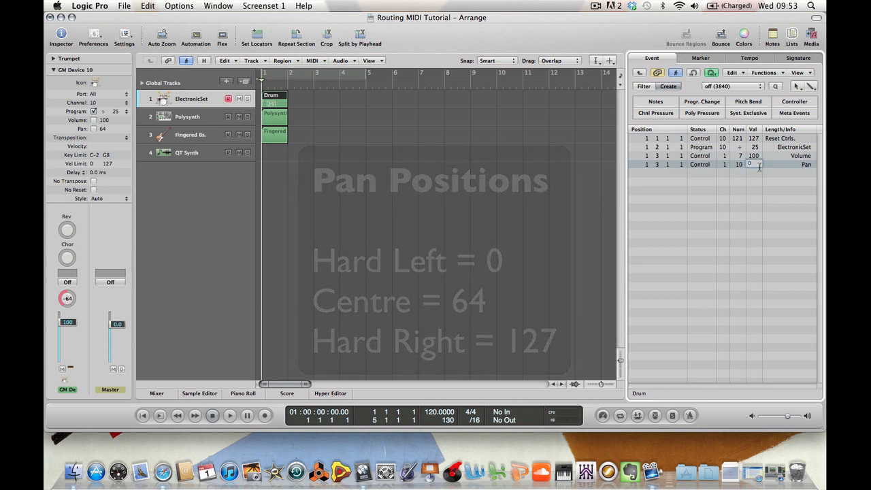
{"action": "key", "text": "Return"}
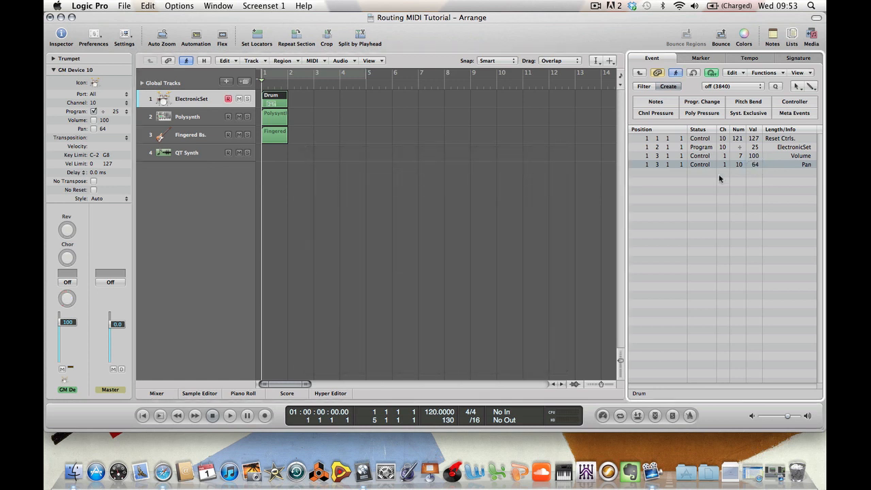
{"action": "left_click", "coordinate": [704, 208]}
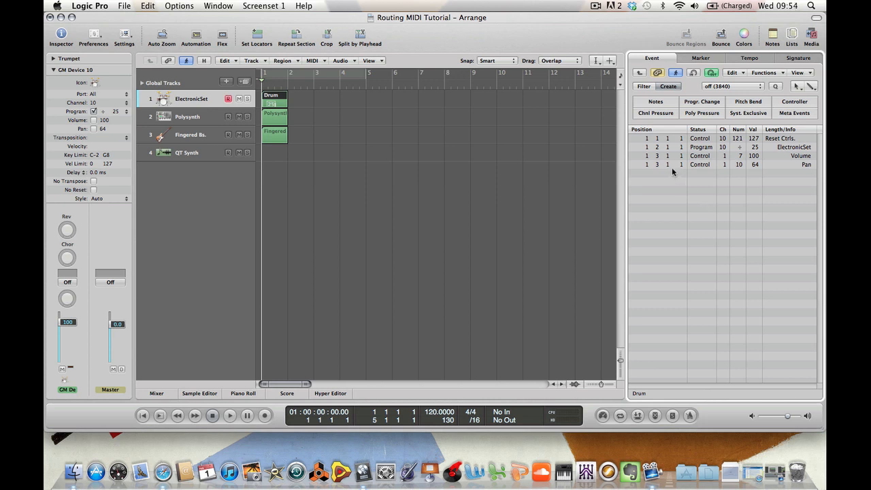
Insert a new controller event and move it to beat 4 of bar 1 (1 4 1 1)
{"action": "left_click", "coordinate": [794, 101]}
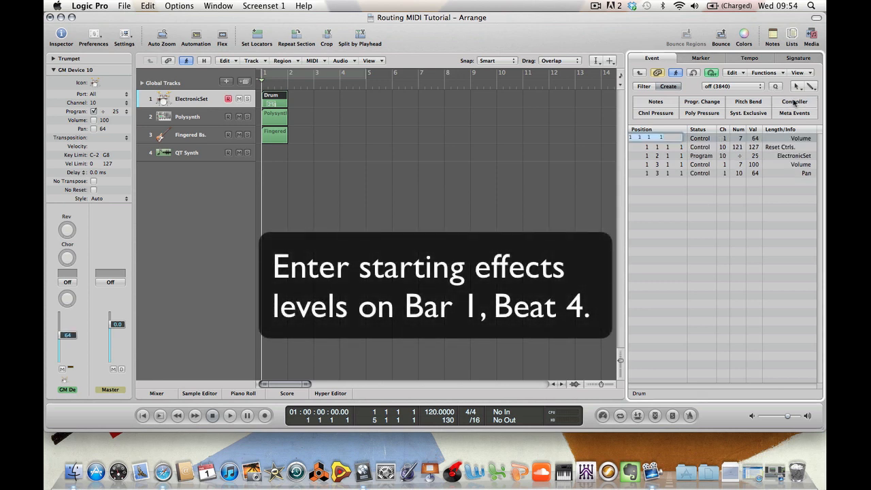
{"action": "key", "text": "Left"}
{"action": "key", "text": "Right"}
{"action": "key", "text": "Right"}
{"action": "key", "text": "Right"}
{"action": "key", "text": "Right"}
{"action": "key", "text": "Right"}
{"action": "key", "text": "BackSpace"}
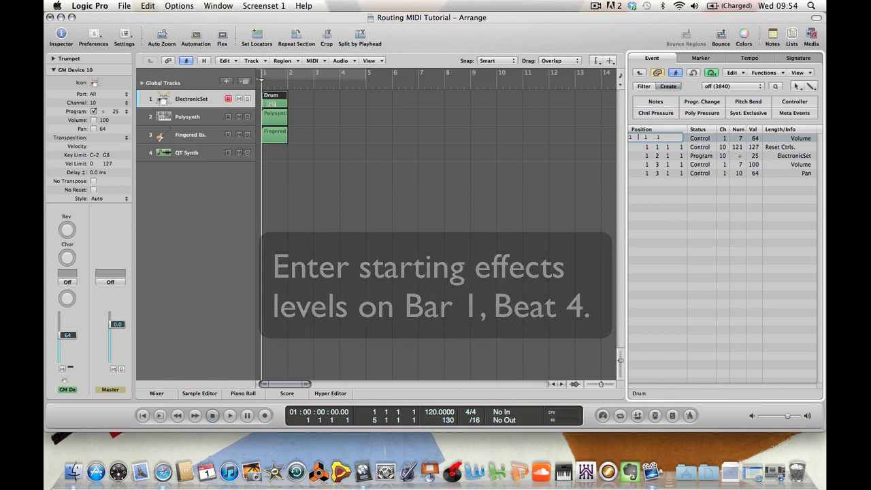
{"action": "type", "text": "4"}
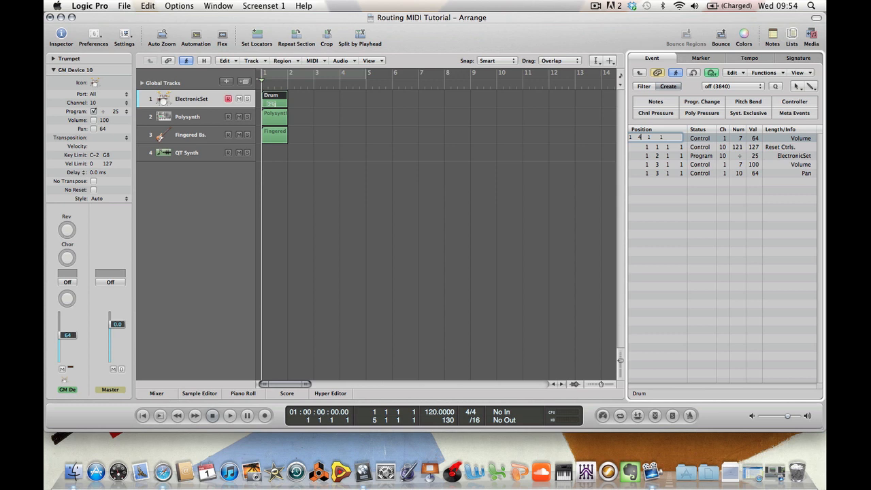
{"action": "key", "text": "Return"}
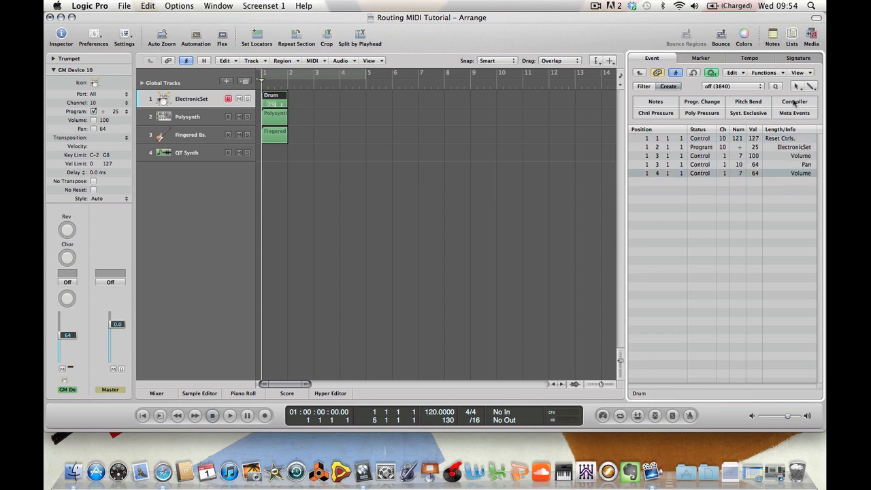
Change the beat 4 event to controller 91 Reverb and set its value to 40
{"action": "left_click", "coordinate": [742, 176]}
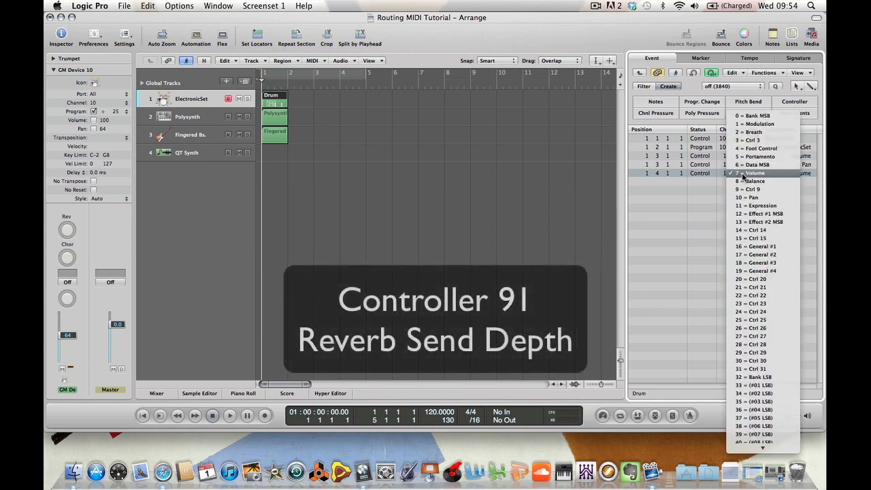
{"action": "key", "text": "9"}
{"action": "key", "text": "1"}
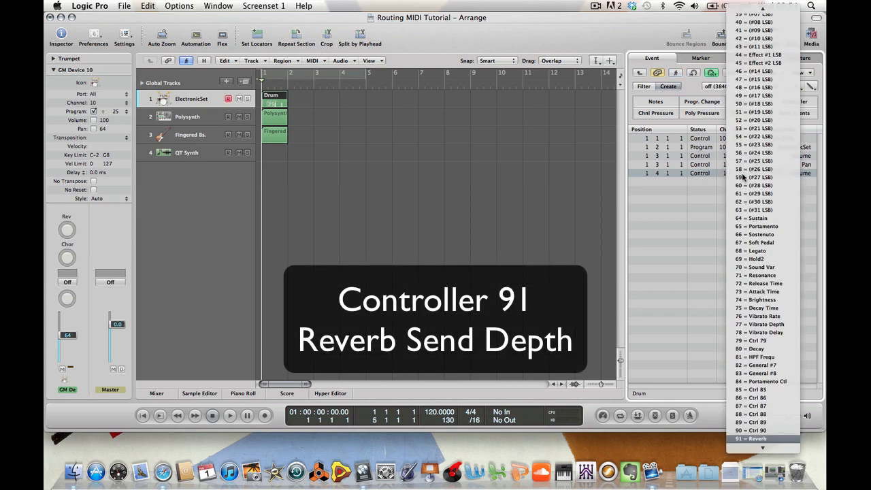
{"action": "key", "text": "Return"}
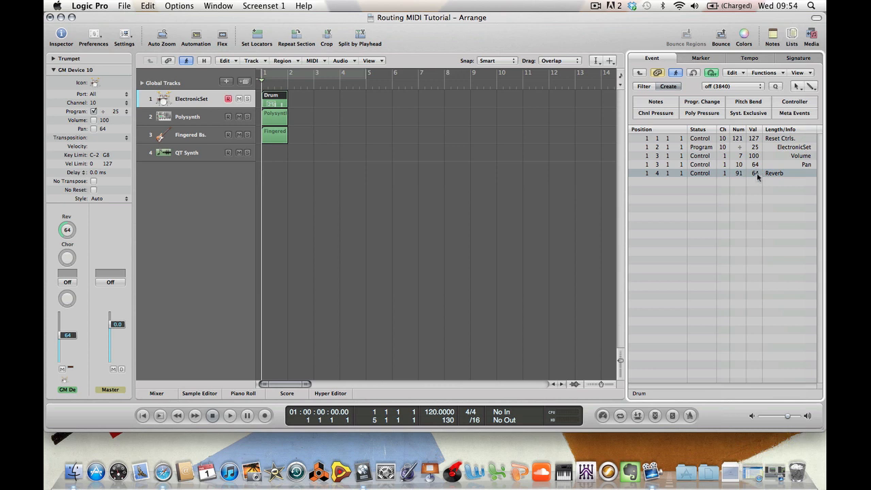
{"action": "double_click", "coordinate": [758, 175]}
{"action": "type", "text": "4"}
{"action": "key", "text": "Return"}
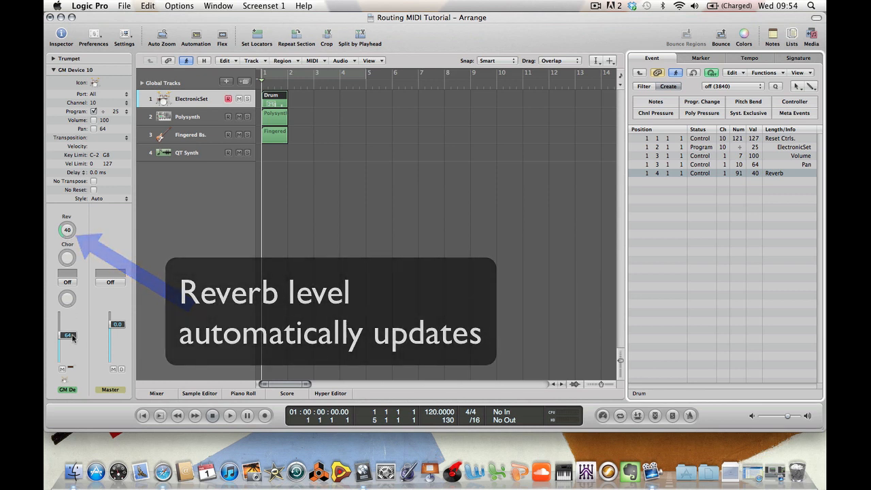
Play the project briefly to send the header events and return the playhead to the start
{"action": "left_click", "coordinate": [707, 165]}
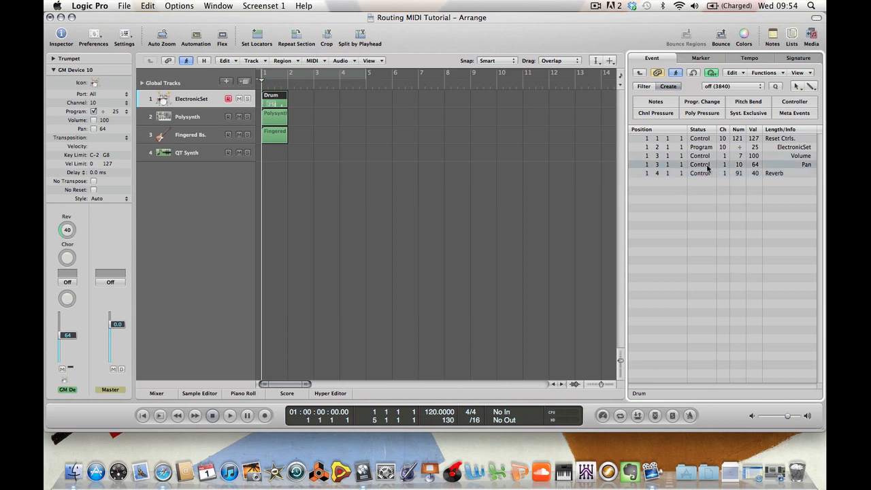
{"action": "key", "text": "space"}
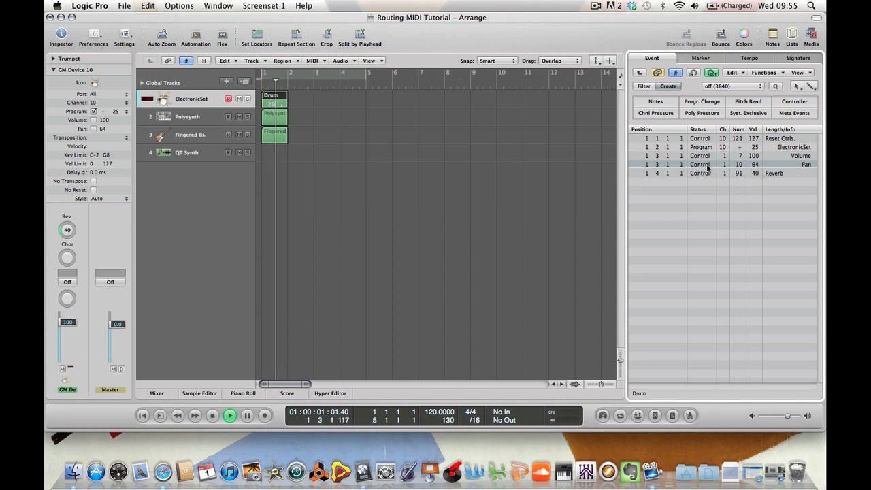
{"action": "key", "text": "space"}
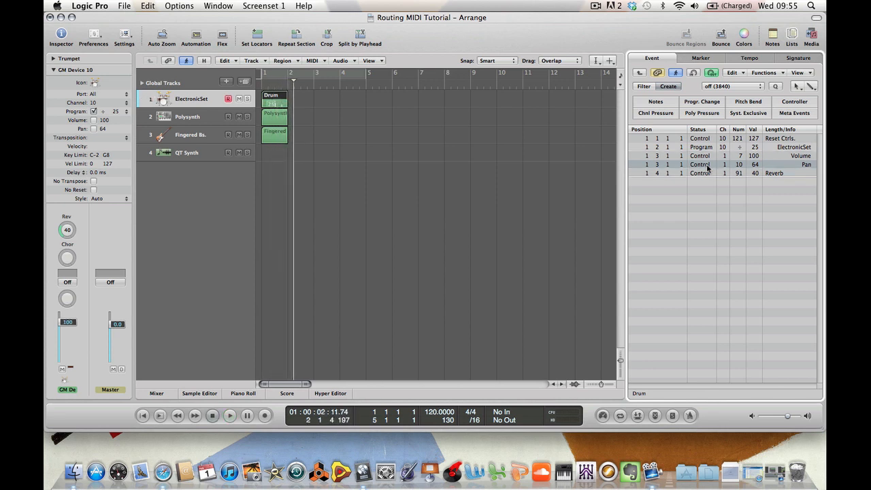
{"action": "key", "text": "Return"}
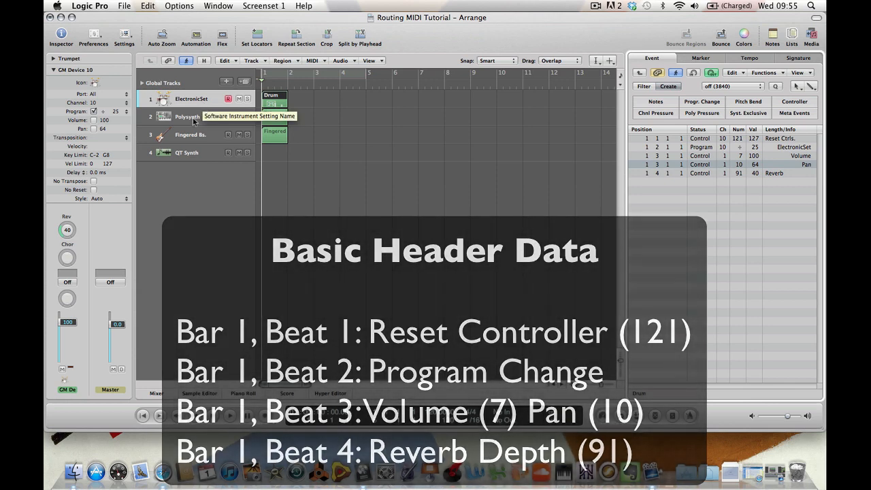
On the Polysynth track's region, insert a controller event at 1 1 1 1 set to 121 Reset Ctrls. with value 127
{"action": "left_click", "coordinate": [193, 121]}
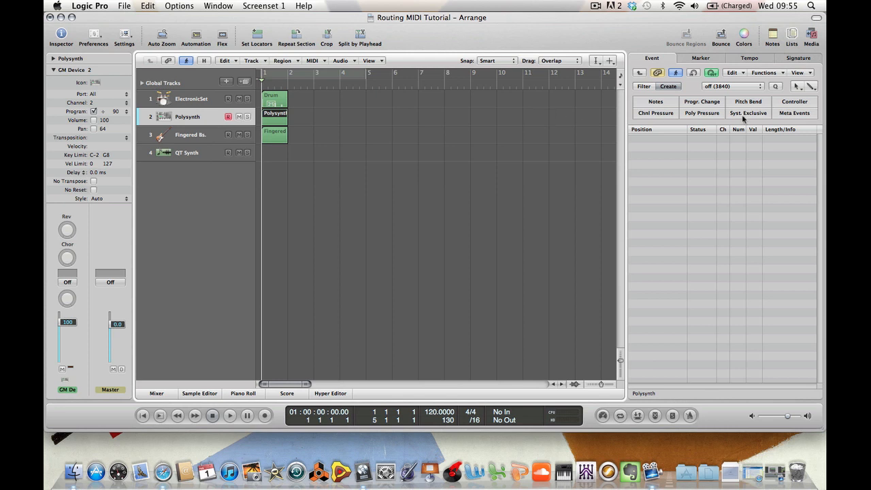
{"action": "left_click", "coordinate": [811, 103]}
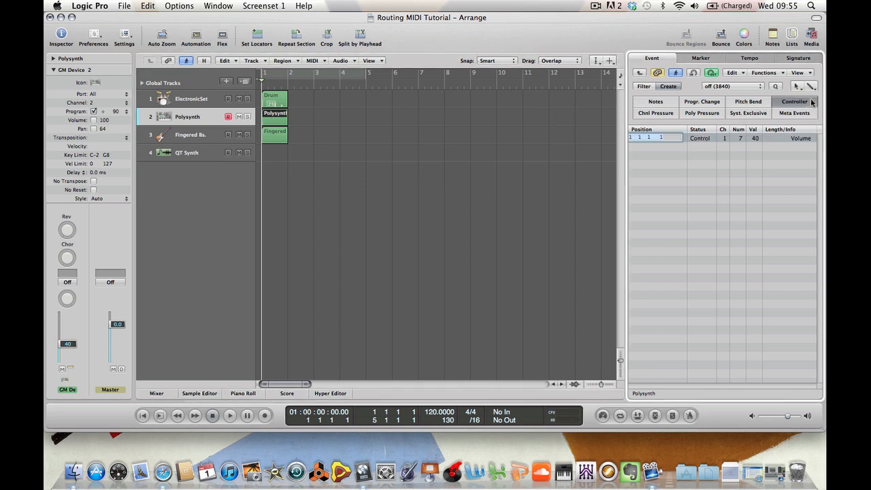
{"action": "left_click", "coordinate": [742, 139]}
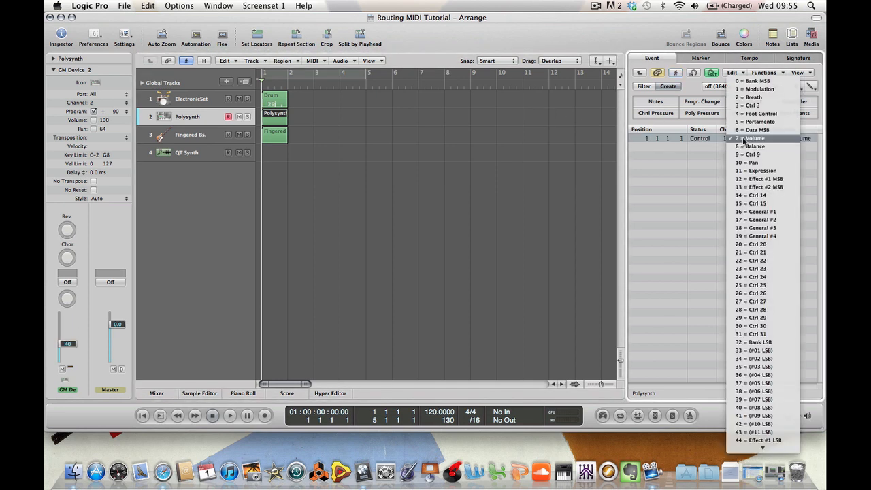
{"action": "type", "text": "21"}
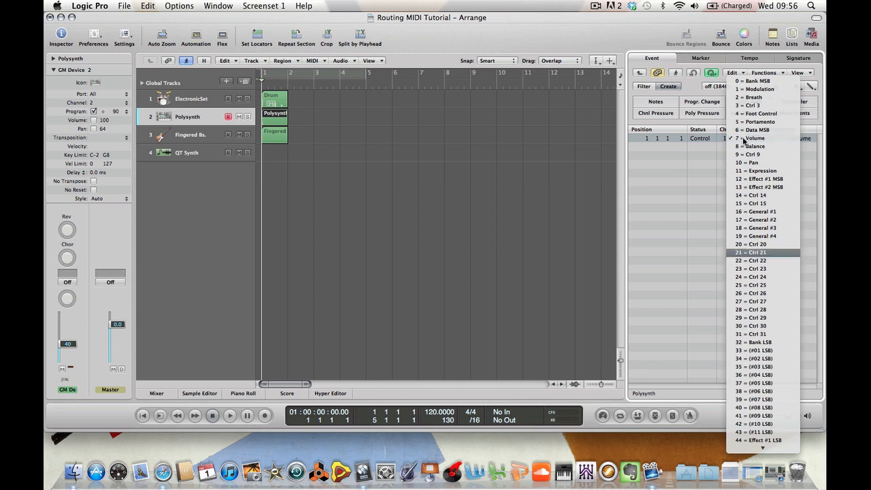
{"action": "type", "text": "21"}
{"action": "key", "text": "End"}
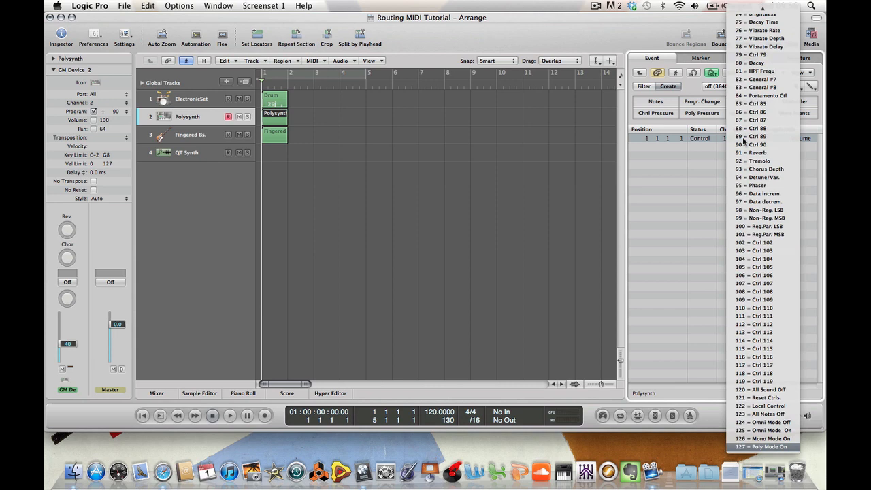
{"action": "type", "text": "121"}
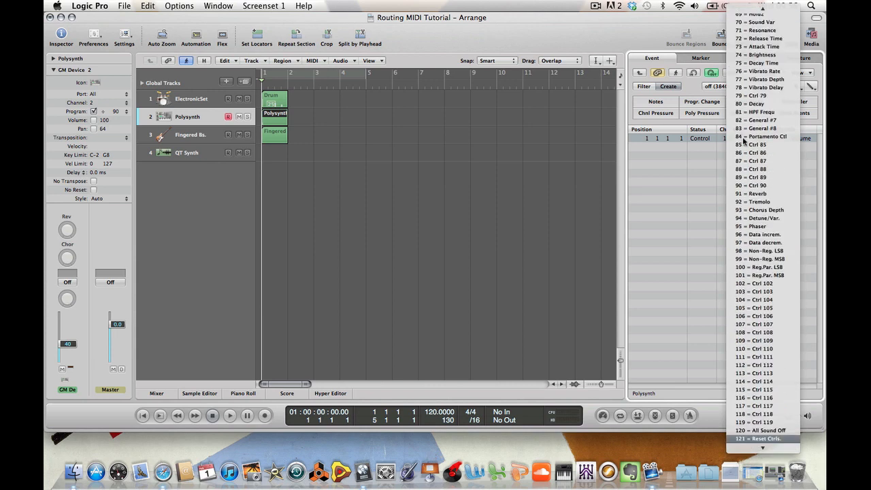
{"action": "key", "text": "Return"}
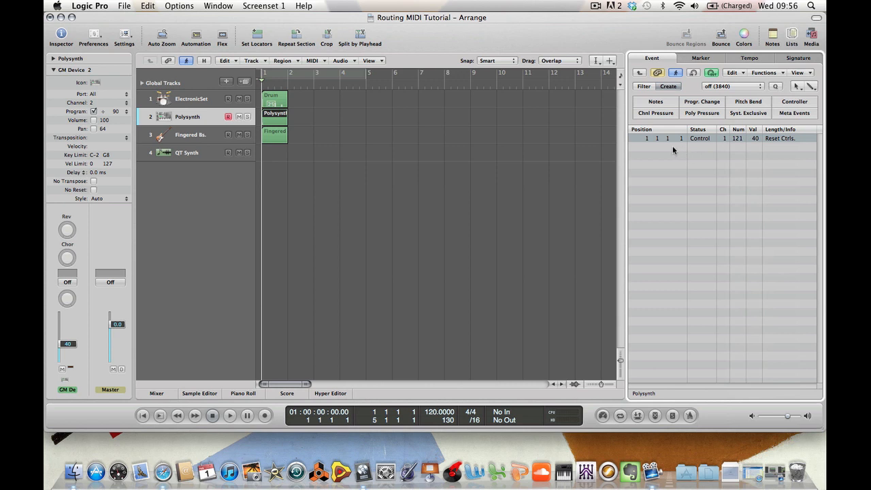
{"action": "double_click", "coordinate": [754, 139]}
{"action": "type", "text": "127"}
{"action": "key", "text": "Return"}
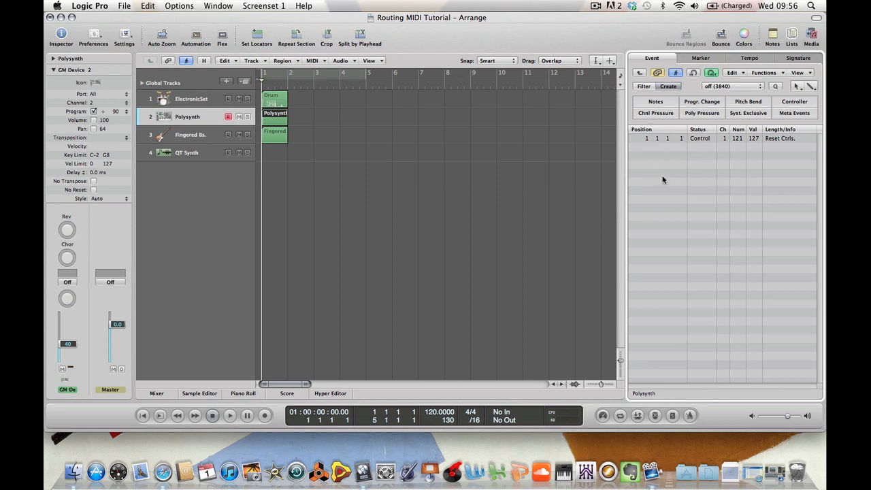
Insert a Volume controller event at beat 2 of bar 1 (1 2 1 1) with a value of 95
{"action": "left_click", "coordinate": [793, 103]}
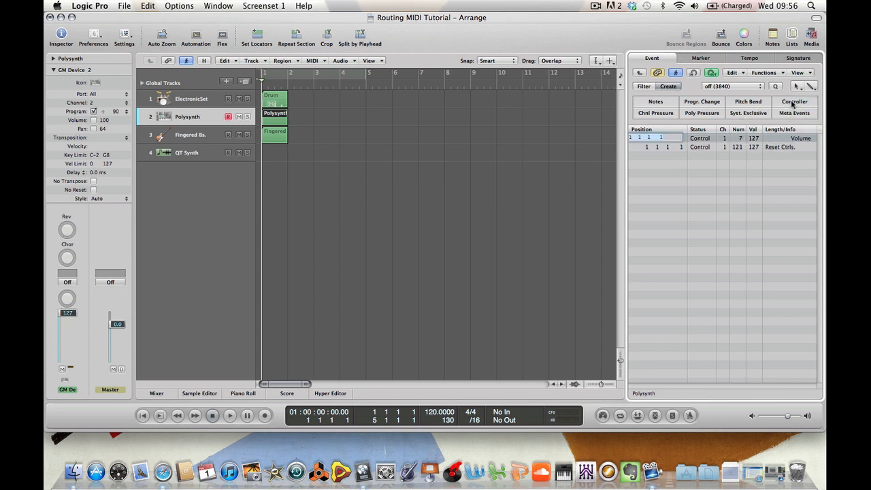
{"action": "left_click", "coordinate": [641, 137]}
{"action": "key", "text": "BackSpace"}
{"action": "type", "text": "2"}
{"action": "key", "text": "Return"}
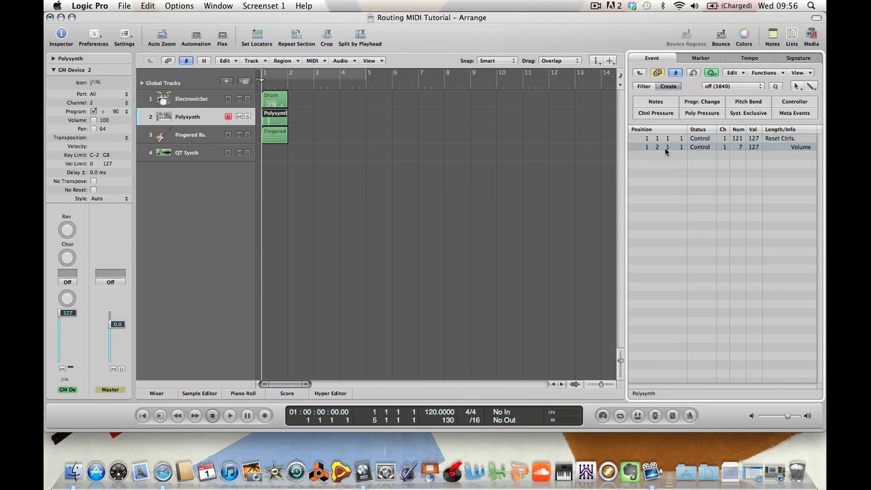
{"action": "double_click", "coordinate": [753, 147]}
{"action": "type", "text": "95"}
{"action": "key", "text": "Return"}
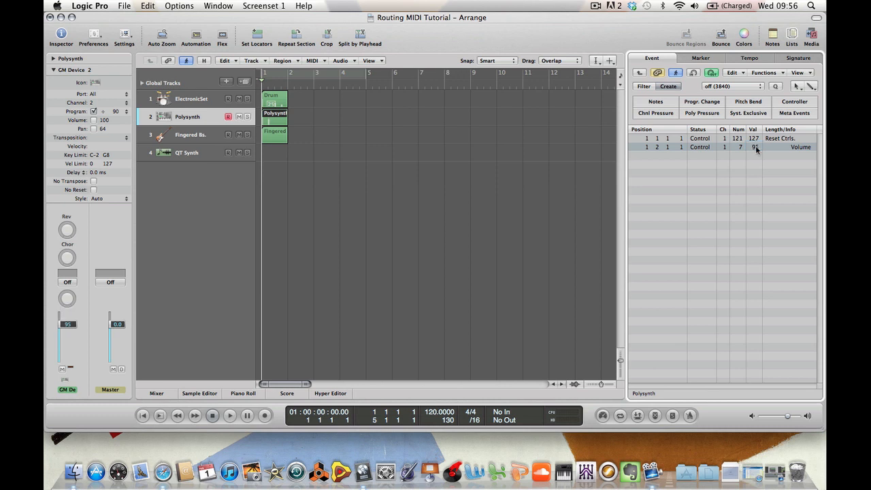
Insert another controller event on the Polysynth region and position it at 1 2 1 1
{"action": "left_click", "coordinate": [727, 170]}
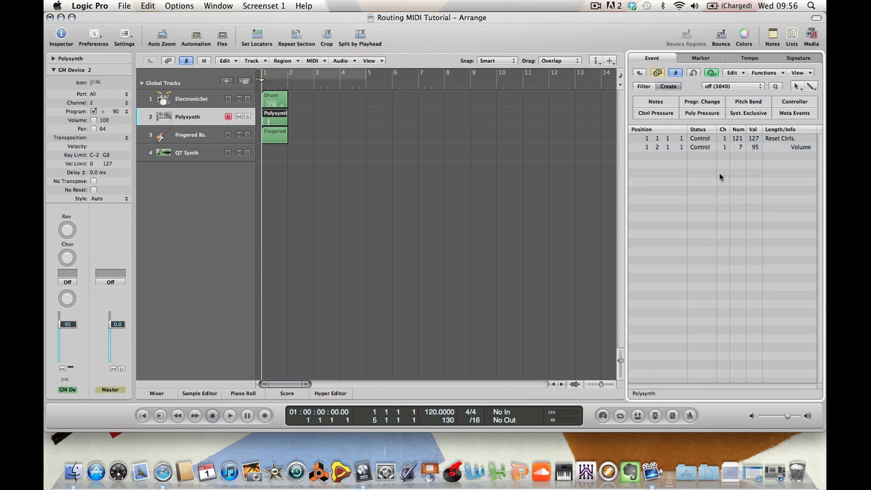
{"action": "left_click", "coordinate": [782, 102]}
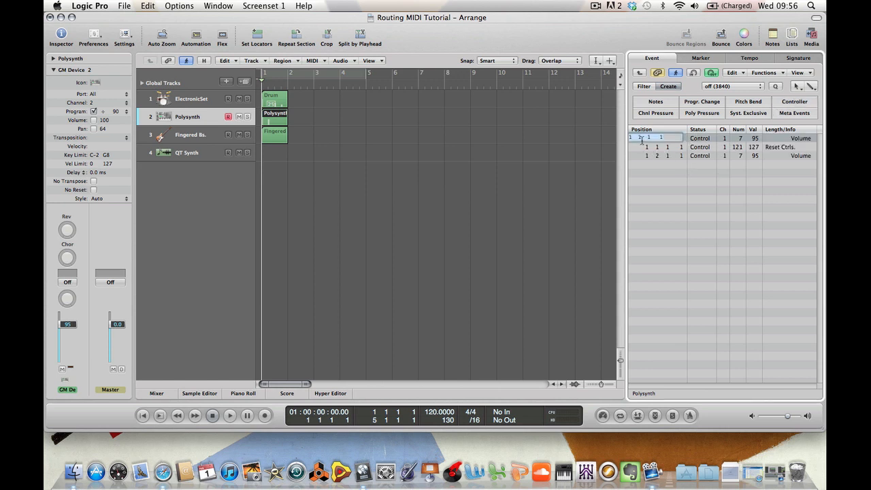
{"action": "double_click", "coordinate": [641, 138]}
{"action": "type", "text": "1 2 1 11"}
{"action": "key", "text": "Return"}
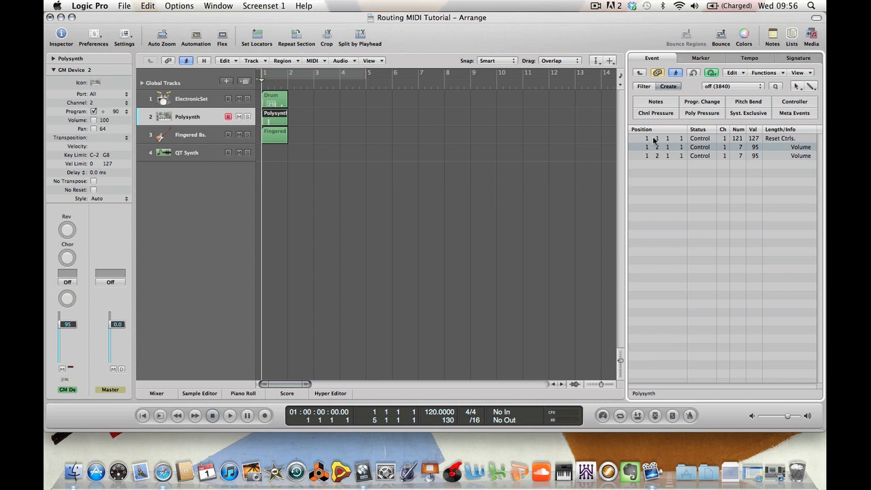
Change the new beat 2 event to controller 10 Pan with a value of 64
{"action": "left_click", "coordinate": [740, 160]}
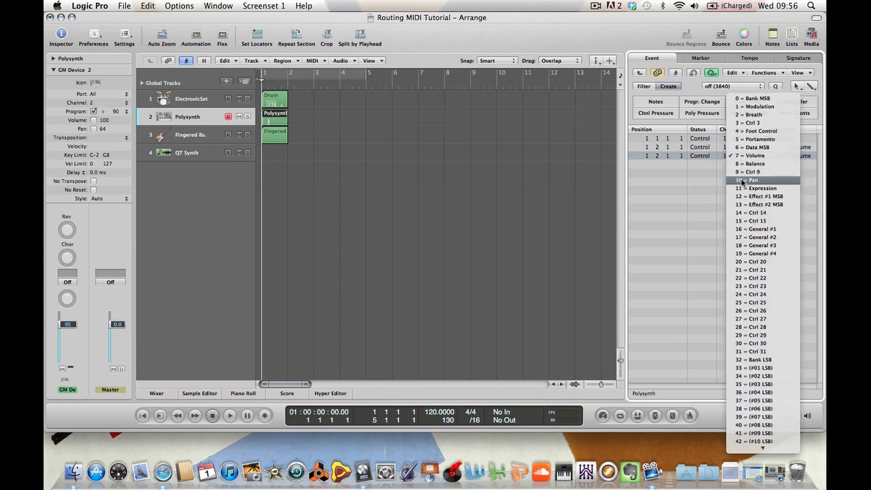
{"action": "left_click", "coordinate": [744, 184]}
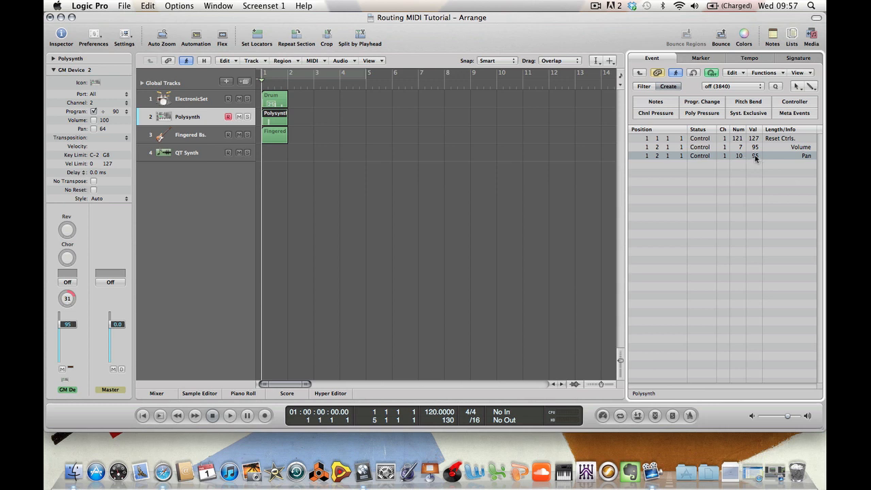
{"action": "double_click", "coordinate": [755, 157]}
{"action": "type", "text": "0"}
{"action": "key", "text": "Return"}
Insert a new controller event and position it at beat 4 of bar 1 (1 4 1 1)
{"action": "left_click", "coordinate": [675, 174]}
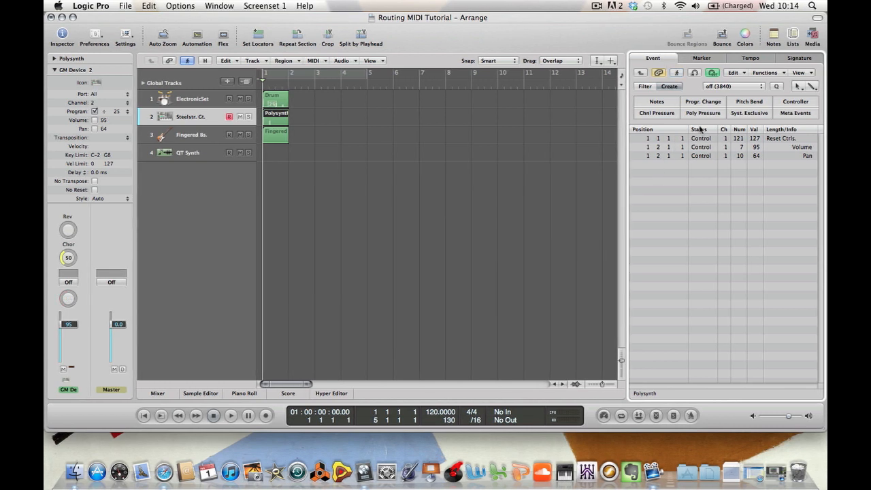
{"action": "left_click", "coordinate": [795, 103]}
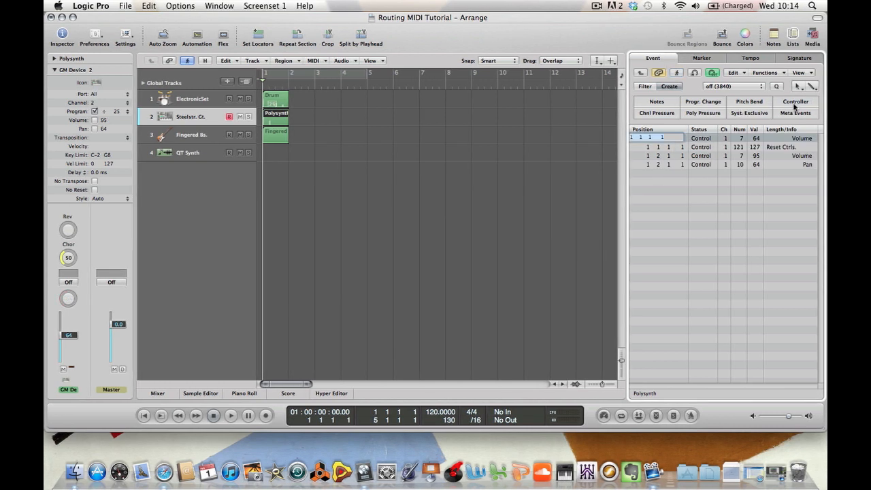
{"action": "left_click", "coordinate": [643, 138]}
{"action": "type", "text": "4"}
{"action": "key", "text": "Return"}
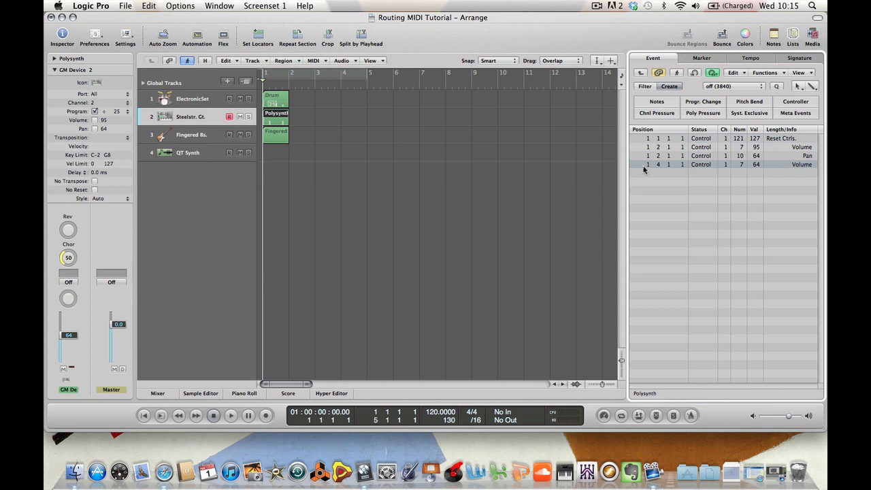
Set the beat 4 event to controller 93 Chorus Depth with a value of 50
{"action": "left_click", "coordinate": [743, 164]}
{"action": "key", "text": "3"}
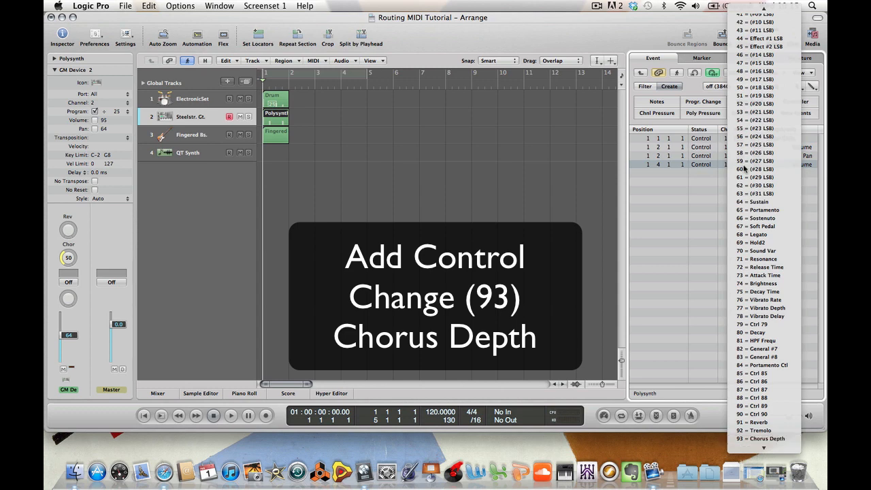
{"action": "key", "text": "Return"}
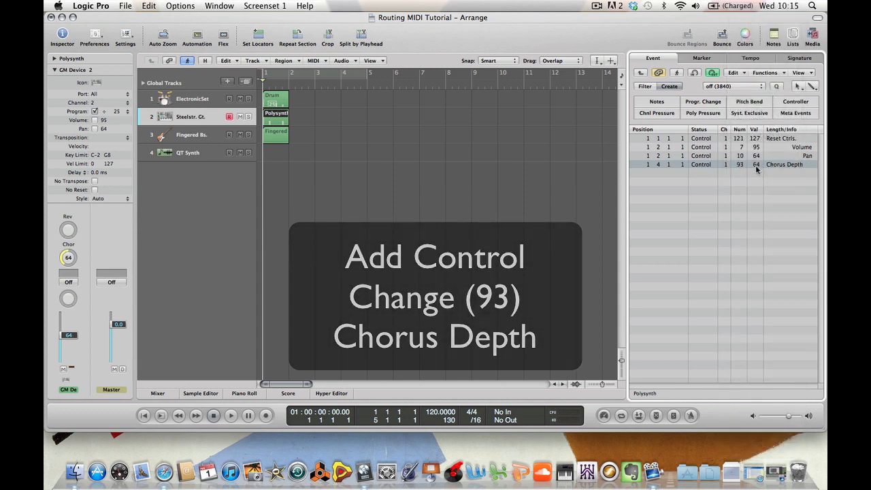
{"action": "double_click", "coordinate": [756, 166]}
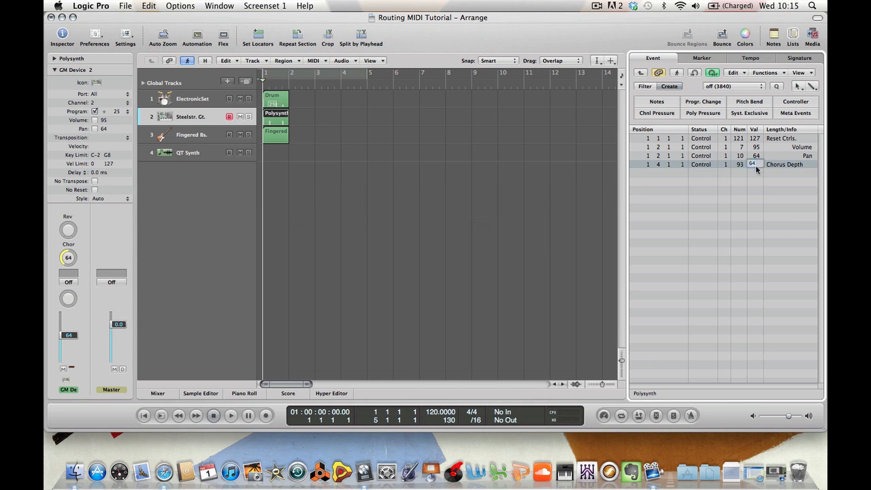
{"action": "type", "text": "50"}
{"action": "key", "text": "Return"}
Insert a program change event at 1 2 1 1 and set it to program 33 Fingered Bs
{"action": "left_click", "coordinate": [712, 105]}
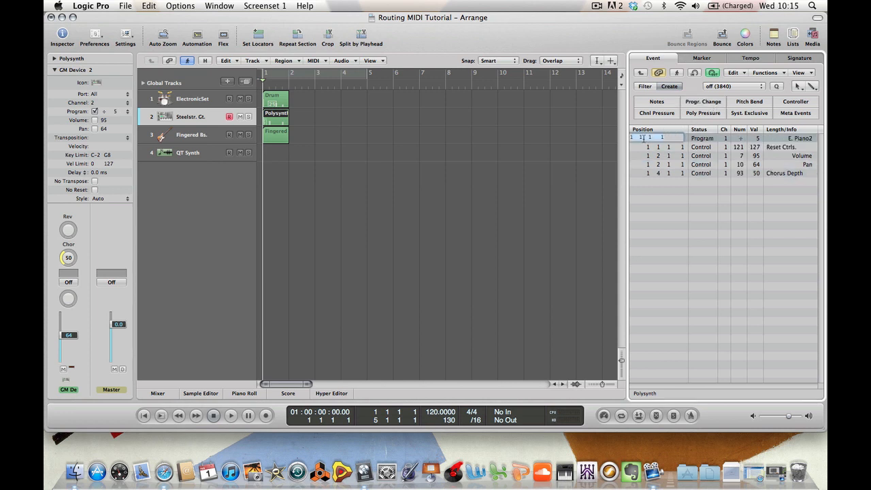
{"action": "left_click", "coordinate": [643, 138]}
{"action": "type", "text": "2"}
{"action": "key", "text": "Return"}
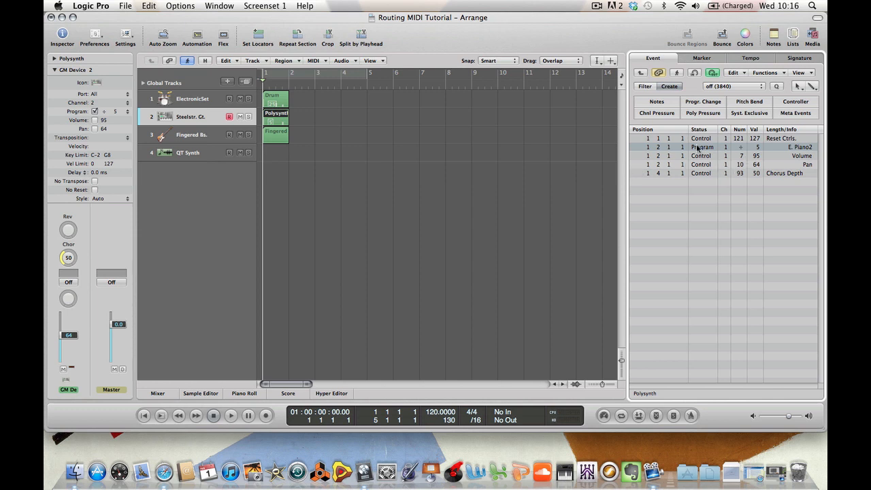
{"action": "left_click", "coordinate": [772, 148]}
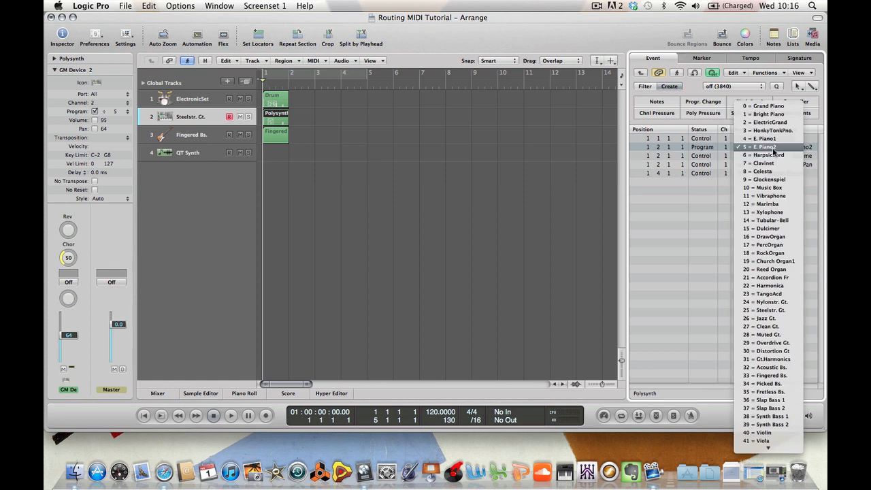
{"action": "left_click", "coordinate": [766, 379]}
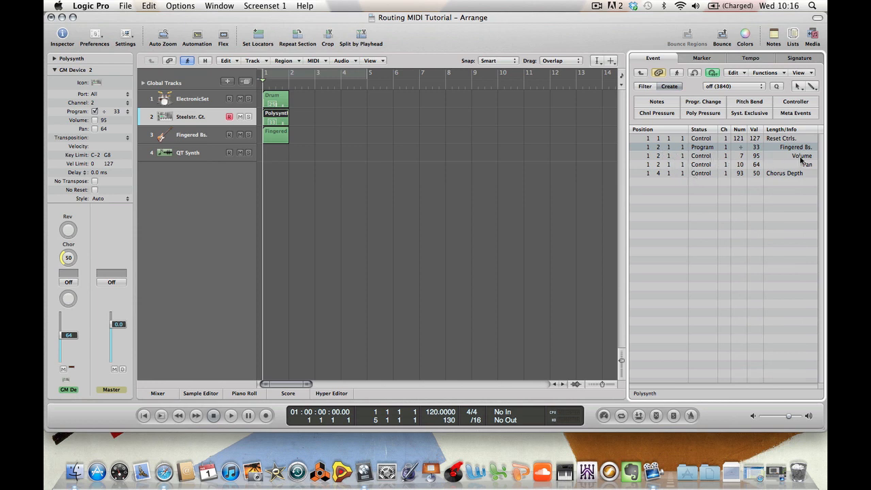
Move the Volume event to beat 3 of bar 1 (1 3 1 1)
{"action": "left_click", "coordinate": [660, 157]}
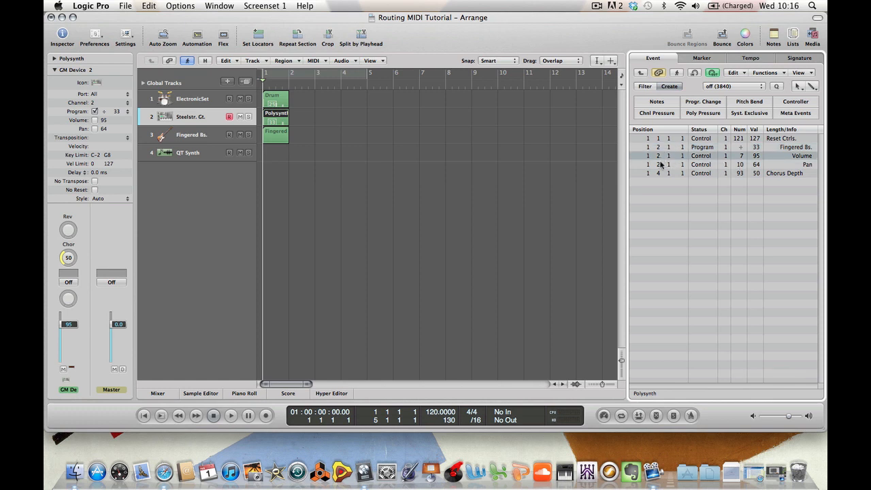
{"action": "left_click", "coordinate": [660, 165]}
{"action": "left_click", "coordinate": [660, 157]}
{"action": "double_click", "coordinate": [660, 156]}
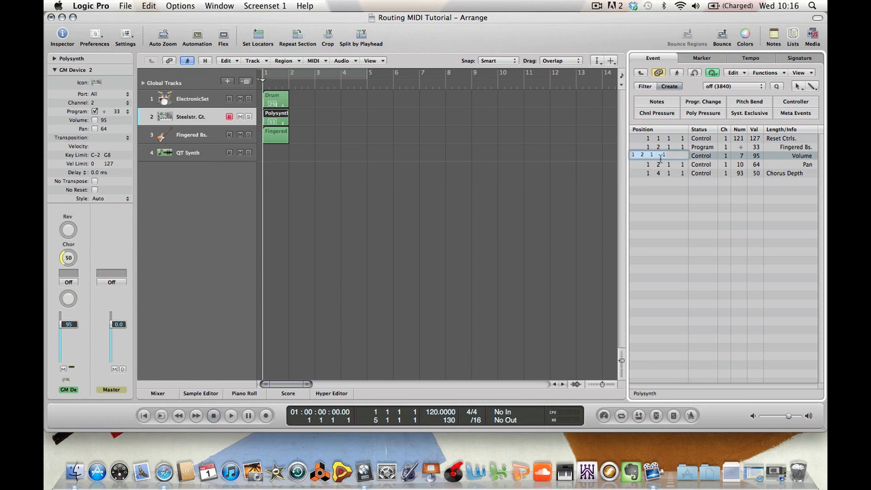
{"action": "key", "text": "Left"}
{"action": "key", "text": "Delete"}
{"action": "type", "text": "3"}
{"action": "left_click", "coordinate": [666, 209]}
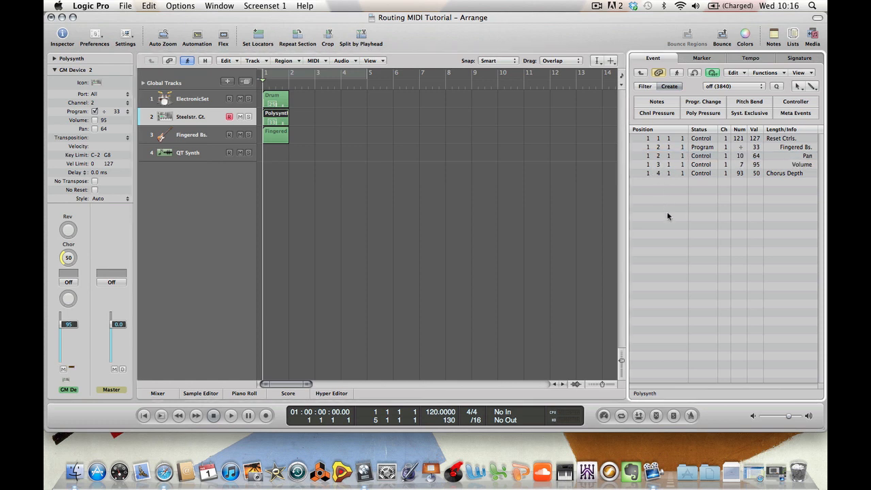
Move the Pan event to beat 3 of bar 1 (1 3 1 1)
{"action": "double_click", "coordinate": [659, 158]}
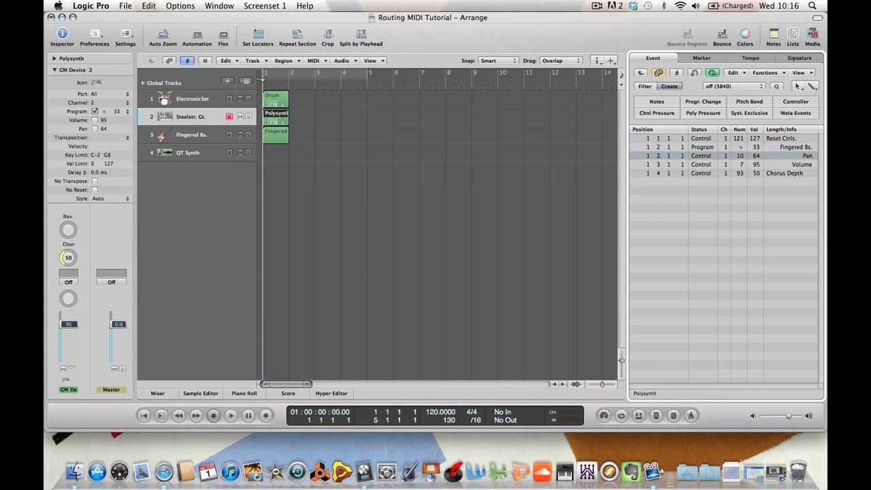
{"action": "left_click", "coordinate": [644, 156]}
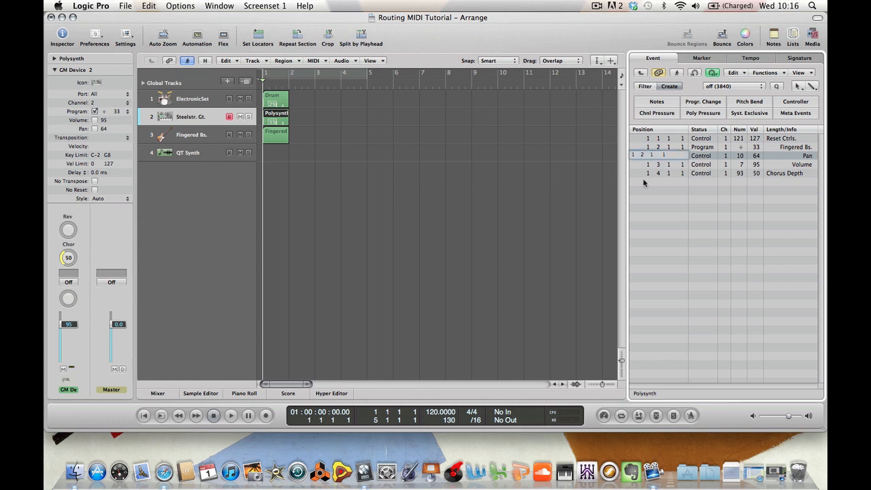
{"action": "key", "text": "BackSpace"}
{"action": "type", "text": "3"}
{"action": "key", "text": "Return"}
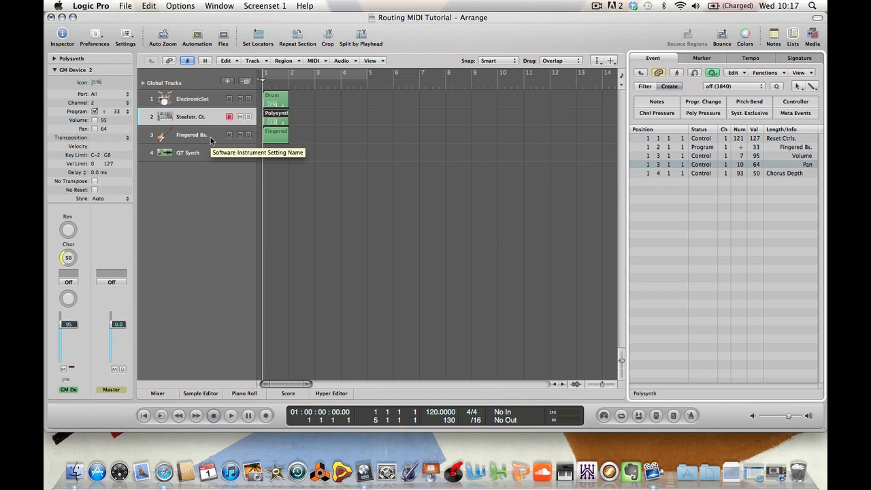
Play the project briefly to send the header events and return the playhead to the start
{"action": "key", "text": "space"}
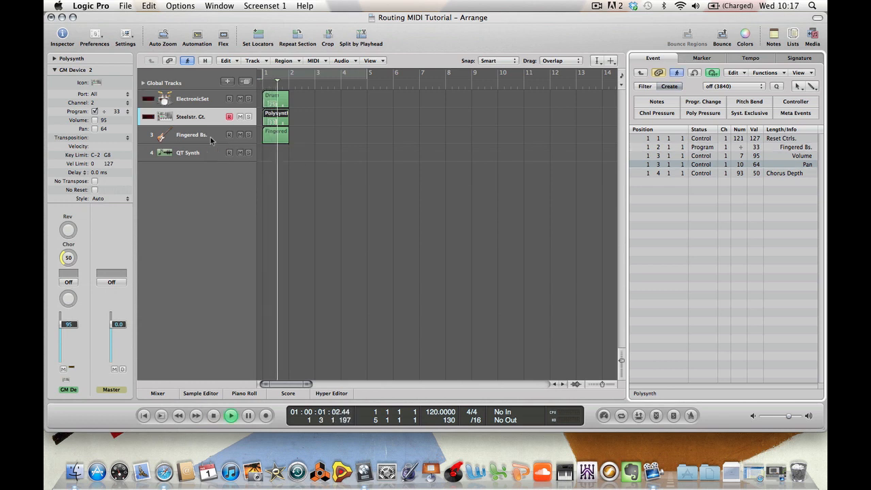
{"action": "key", "text": "space"}
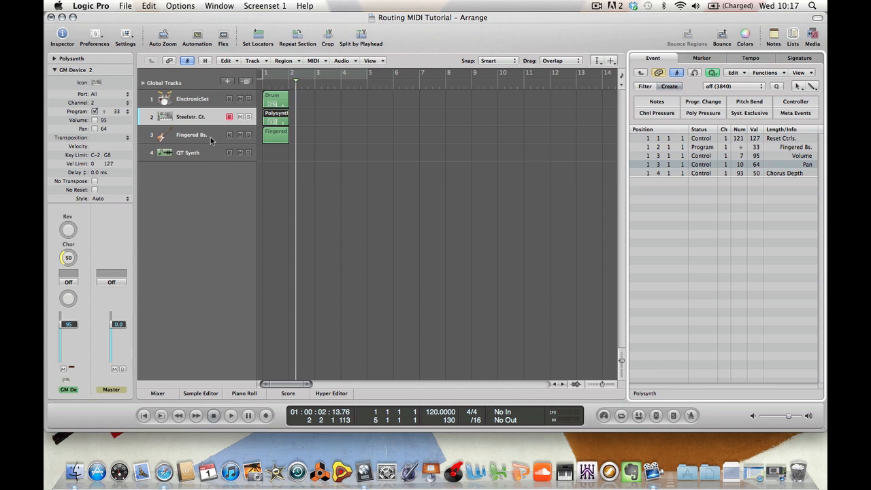
{"action": "key", "text": "Return"}
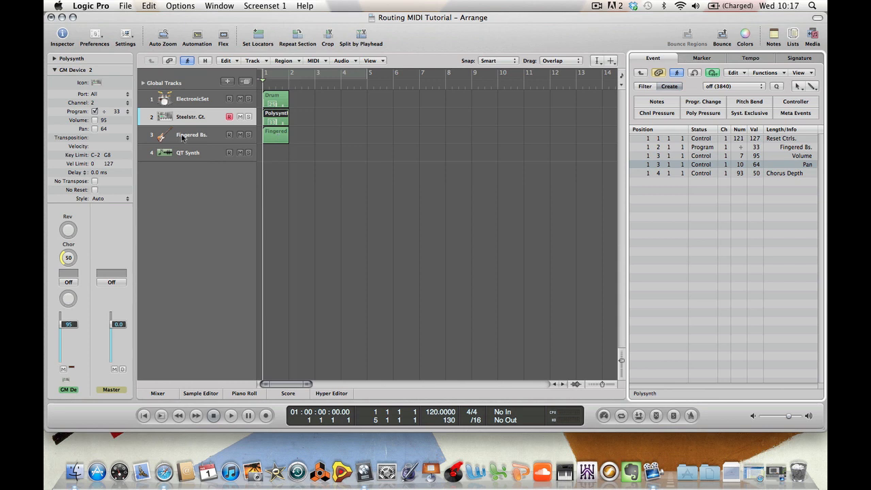
Switch to the E. Piano2 track's region and set its beat 4 Reverb event's value to 40
{"action": "left_click", "coordinate": [182, 136]}
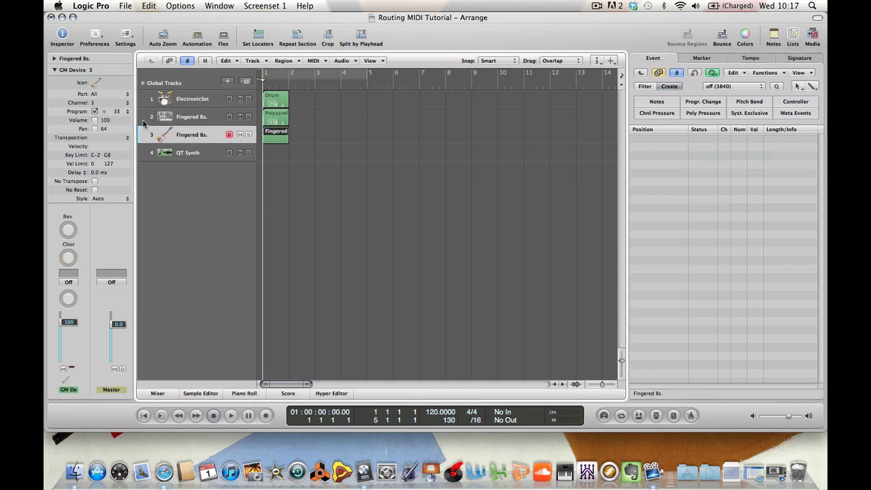
{"action": "left_click", "coordinate": [191, 117]}
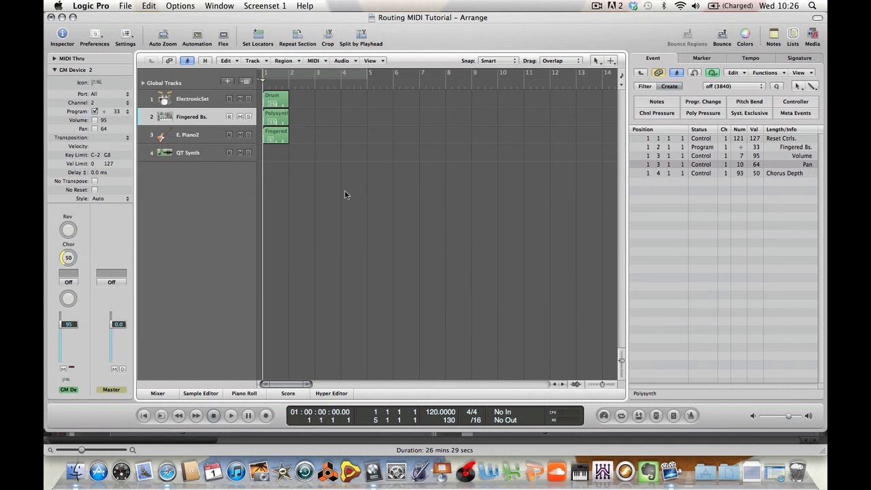
{"action": "left_click", "coordinate": [205, 134]}
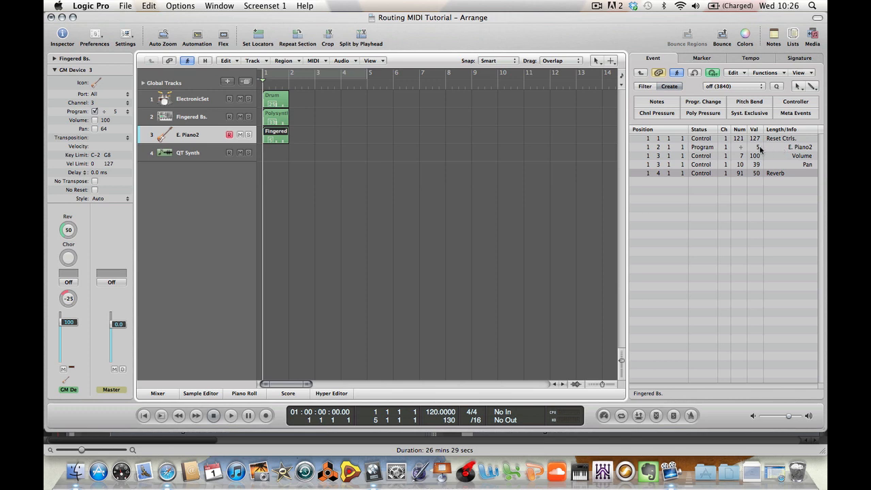
{"action": "left_click", "coordinate": [708, 167]}
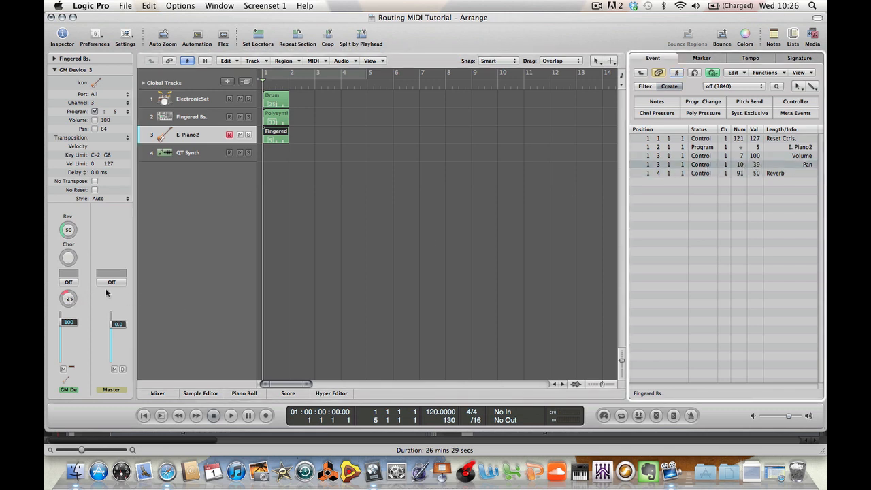
{"action": "left_click", "coordinate": [671, 174]}
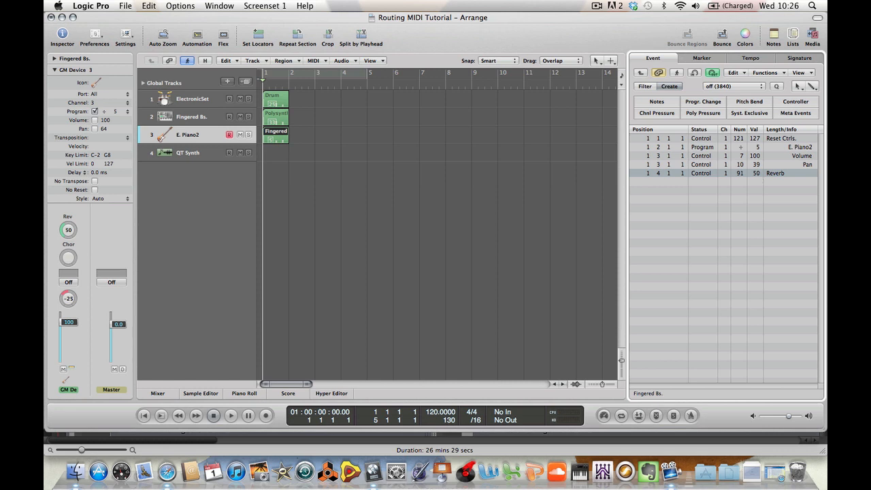
{"action": "double_click", "coordinate": [755, 173]}
{"action": "type", "text": "40"}
{"action": "key", "text": "Return"}
Select each track and region in turn to review their header event lists
{"action": "left_click", "coordinate": [201, 102]}
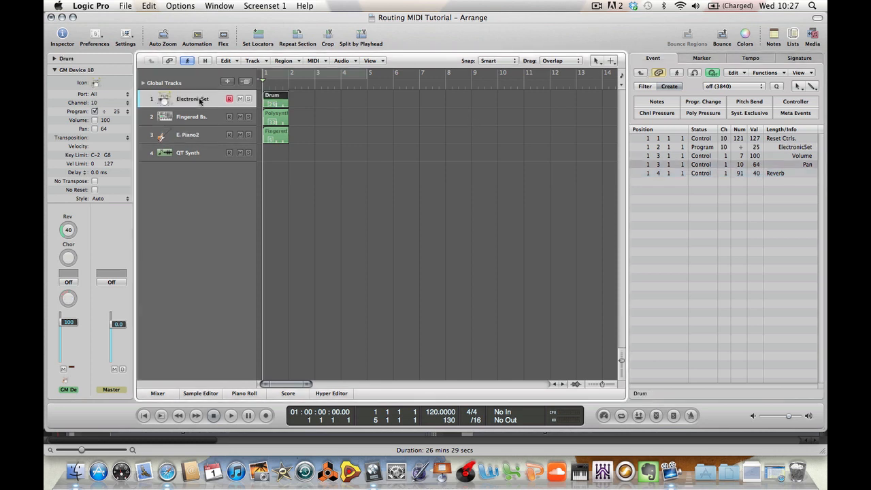
{"action": "left_click", "coordinate": [197, 118]}
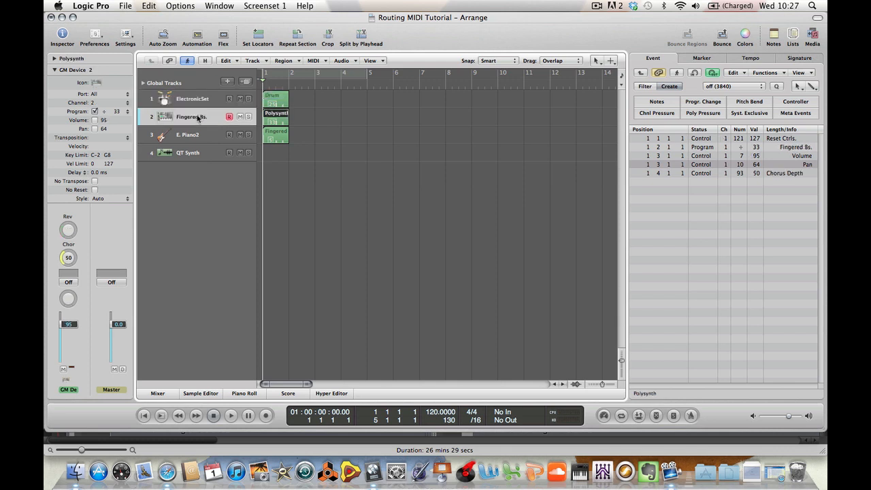
{"action": "left_click", "coordinate": [196, 134]}
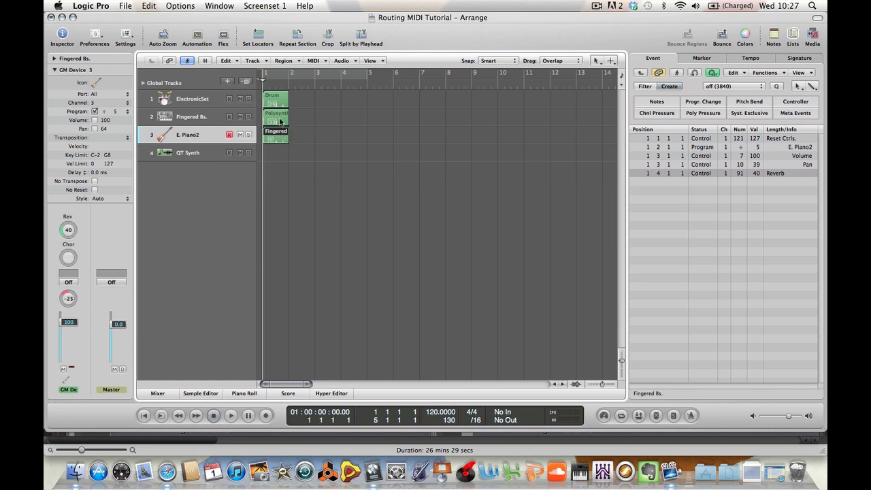
{"action": "left_click", "coordinate": [279, 119]}
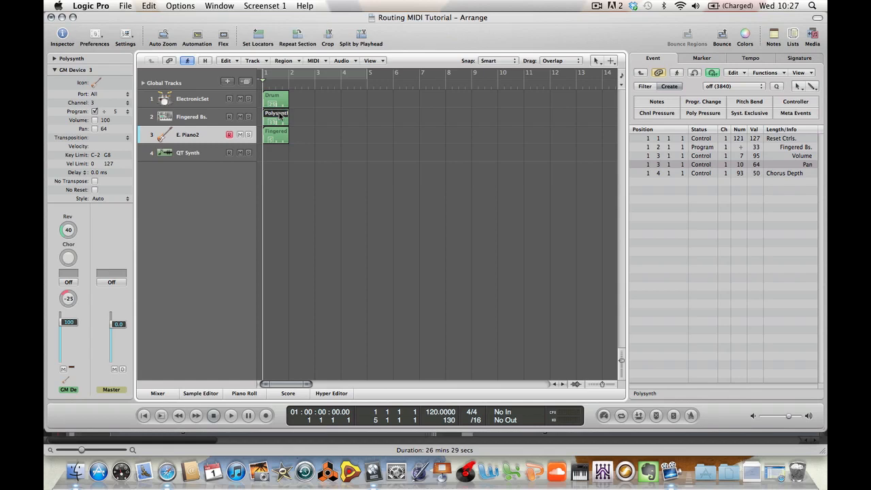
{"action": "left_click", "coordinate": [279, 135]}
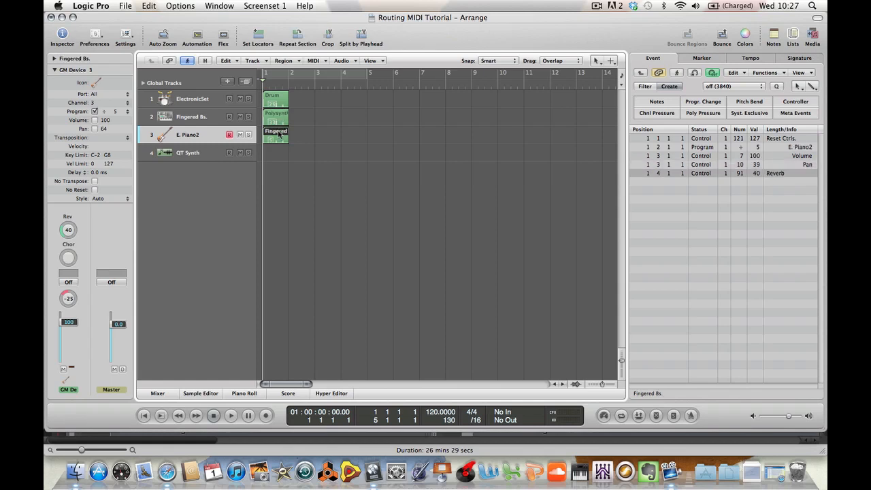
{"action": "left_click", "coordinate": [207, 120]}
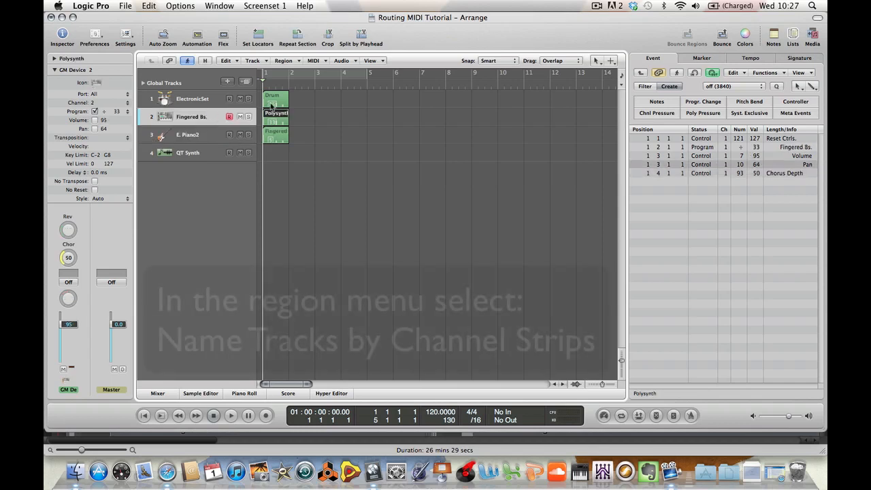
Name the Fingered Bs. and E. Piano2 header regions after their tracks using Name Regions by Tracks/Channel Strips
{"action": "left_click", "coordinate": [296, 62]}
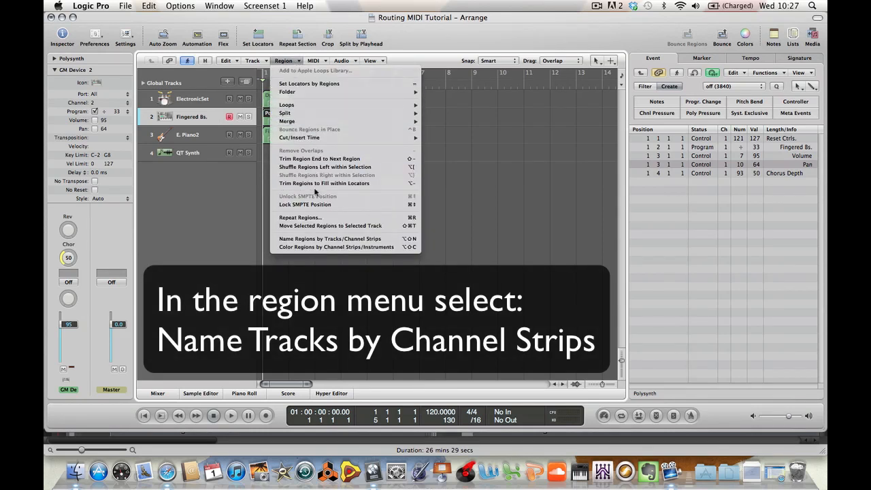
{"action": "left_click", "coordinate": [318, 239]}
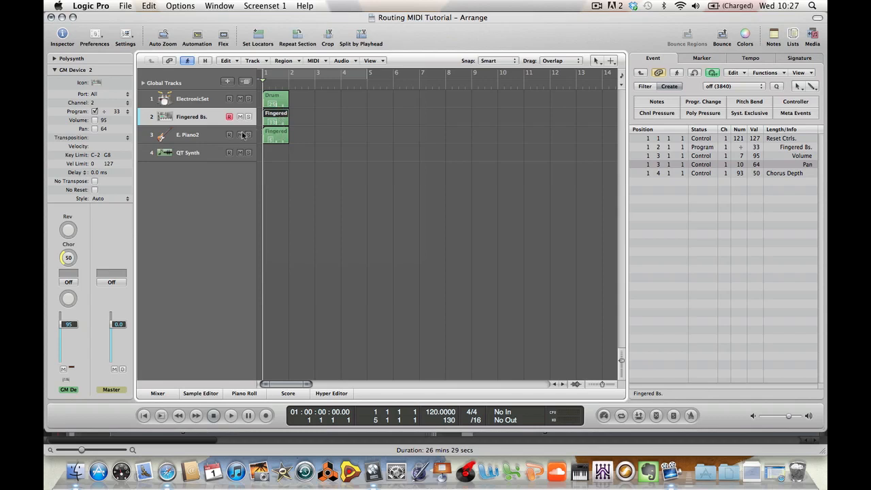
{"action": "left_click", "coordinate": [207, 134]}
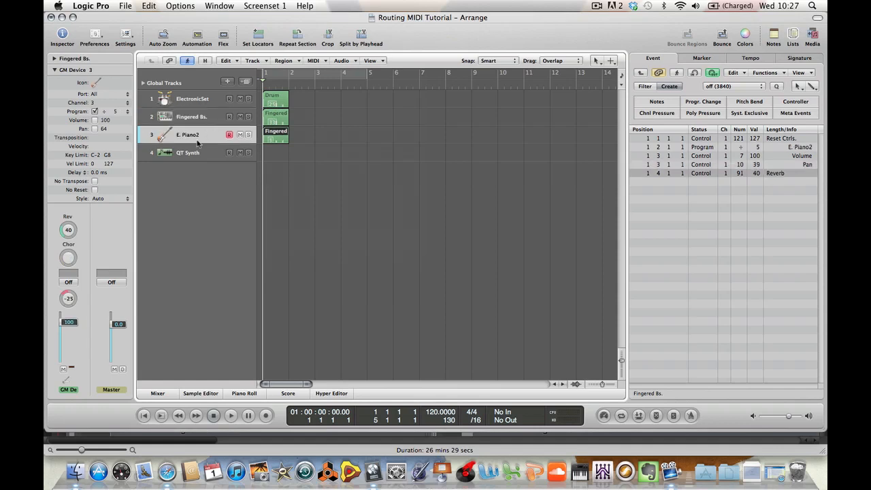
{"action": "left_click", "coordinate": [284, 61]}
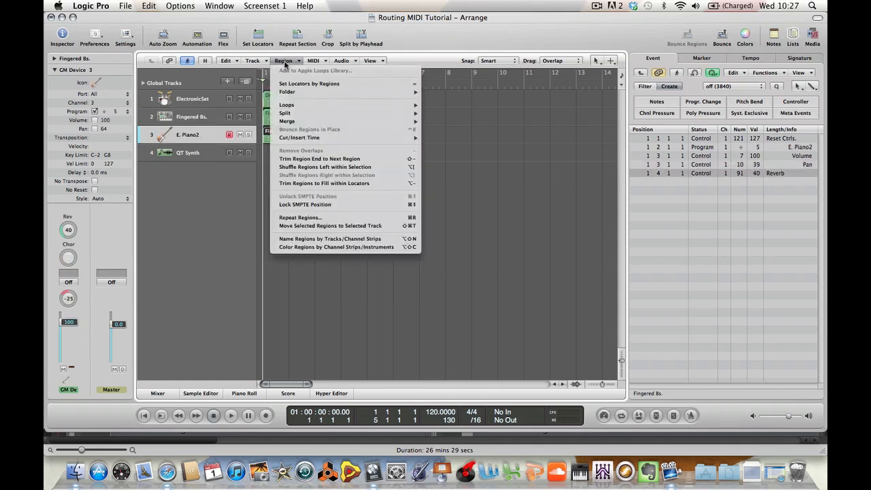
{"action": "left_click", "coordinate": [310, 239]}
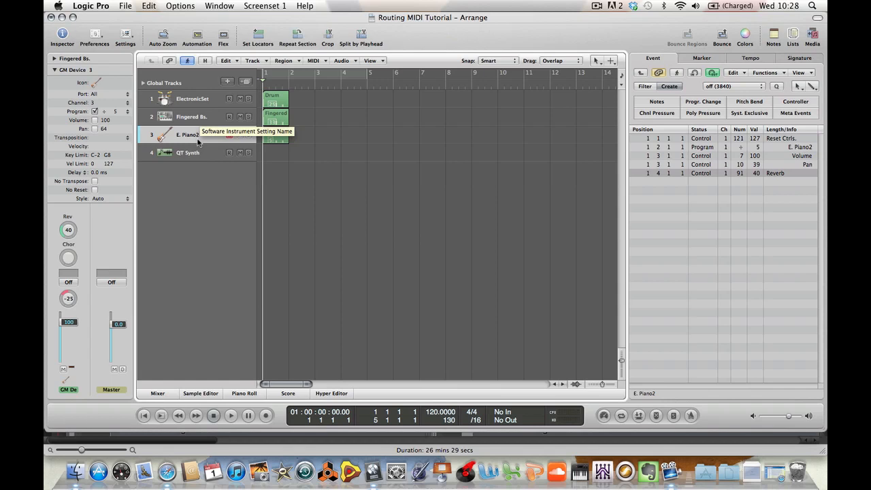
With the Pencil tool, create empty regions at bar 5 on the ElectronicSet, Fingered Bs. and E. Piano2 tracks
{"action": "key", "text": "Escape"}
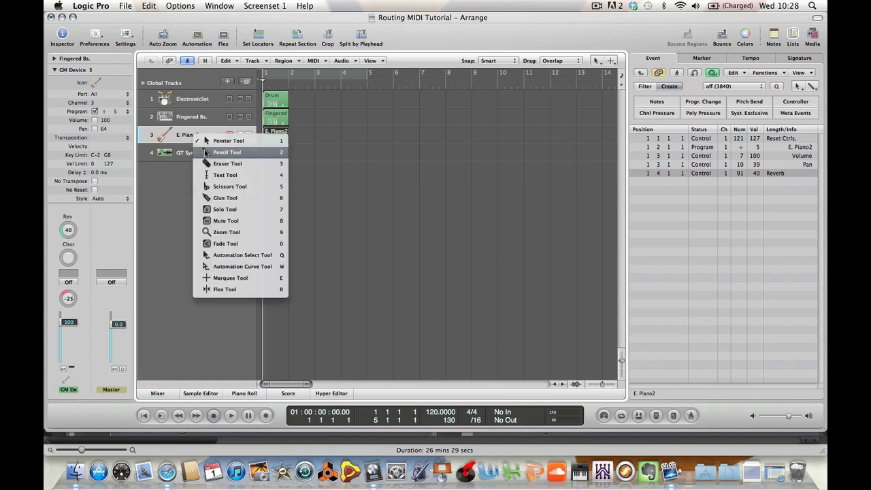
{"action": "left_click", "coordinate": [206, 151]}
{"action": "left_click", "coordinate": [374, 101]}
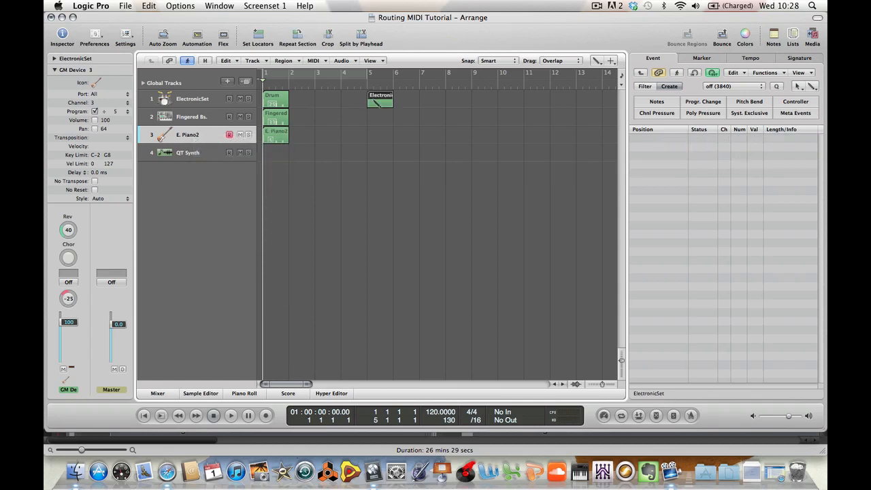
{"action": "left_click", "coordinate": [378, 120]}
{"action": "left_click", "coordinate": [379, 136]}
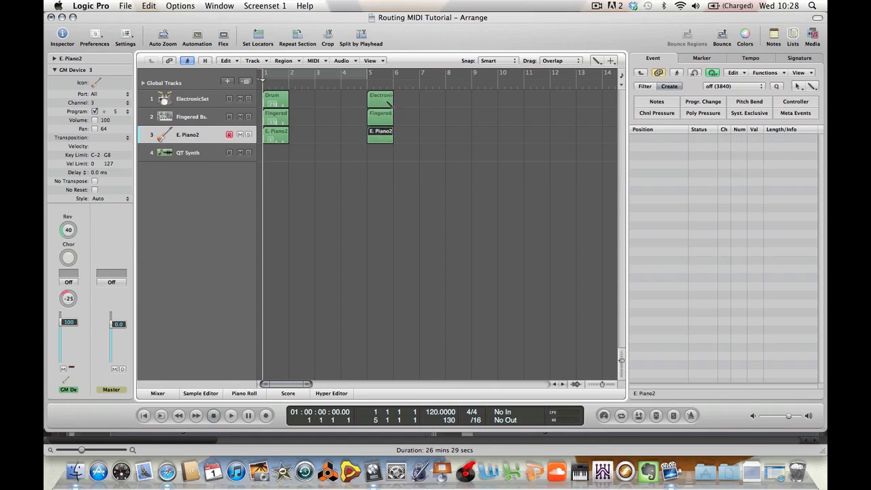
Return to the Pointer tool, select the three new regions and lengthen them to two bars, ending at bar 7
{"action": "key", "text": "Escape"}
{"action": "key", "text": "Escape"}
{"action": "key", "text": "Escape"}
{"action": "key", "text": "Escape"}
{"action": "left_click_drag", "start_coordinate": [400, 102], "coordinate": [392, 147]}
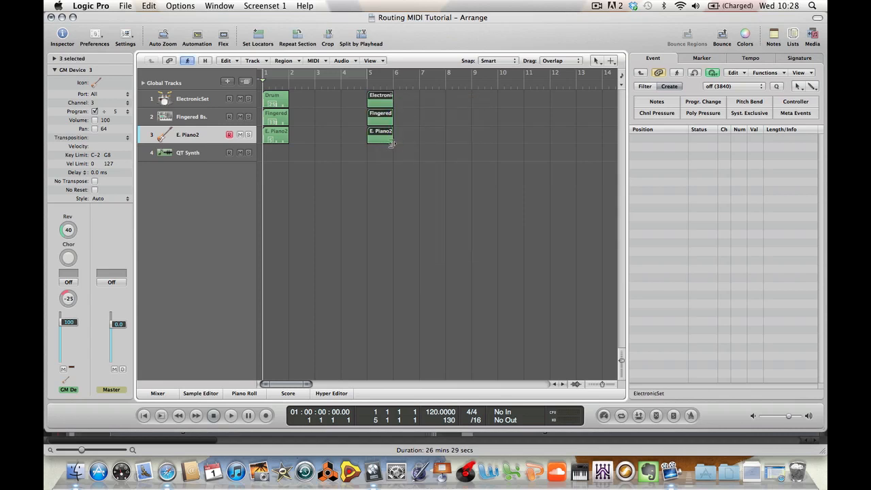
{"action": "left_click_drag", "start_coordinate": [391, 143], "coordinate": [418, 142]}
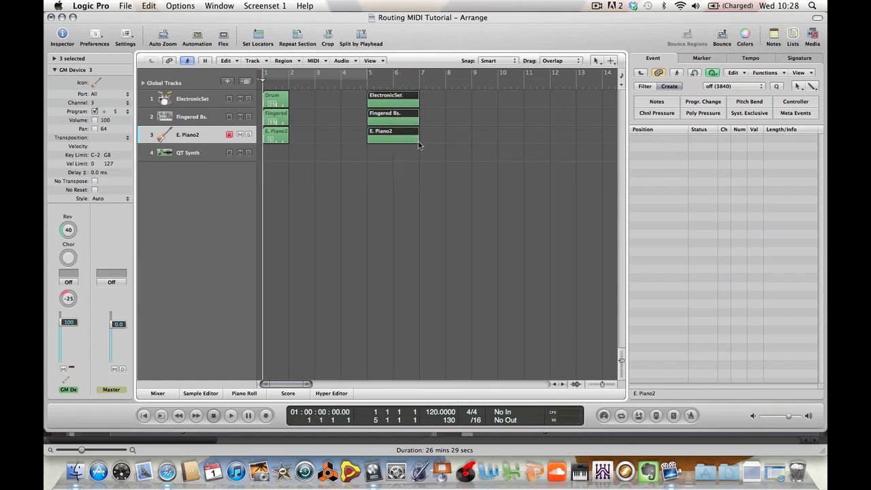
{"action": "left_click", "coordinate": [400, 176]}
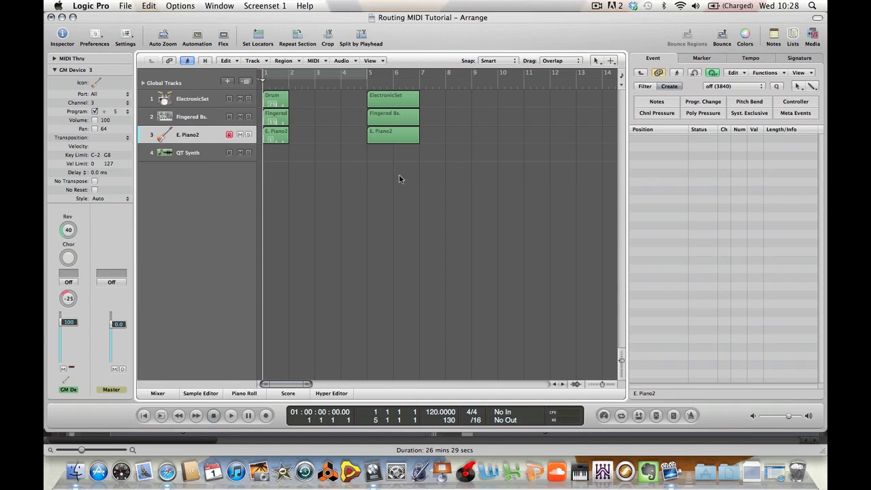